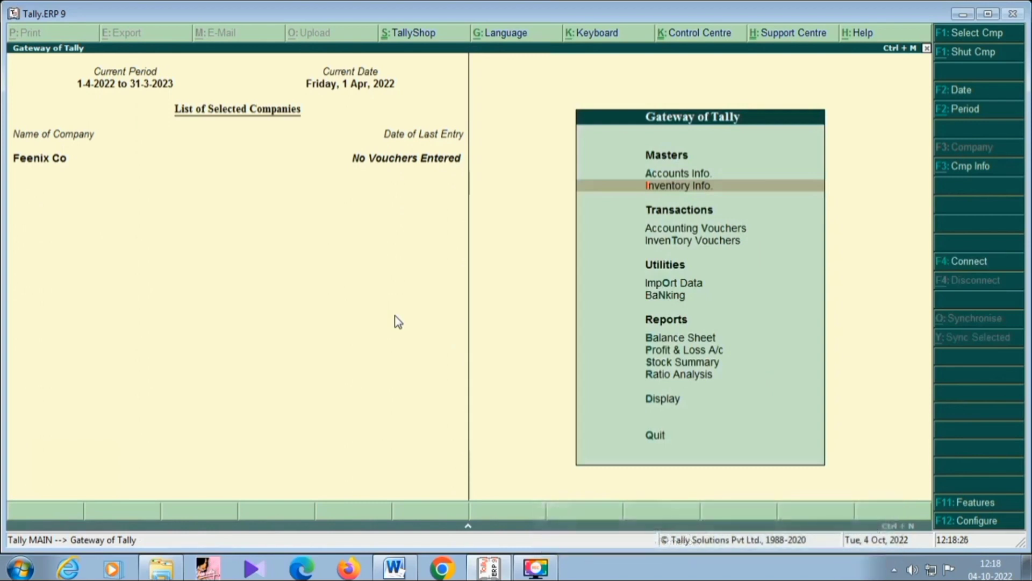
Start creating a single stock item in the inventory masters and name it Lux.
key(Return)
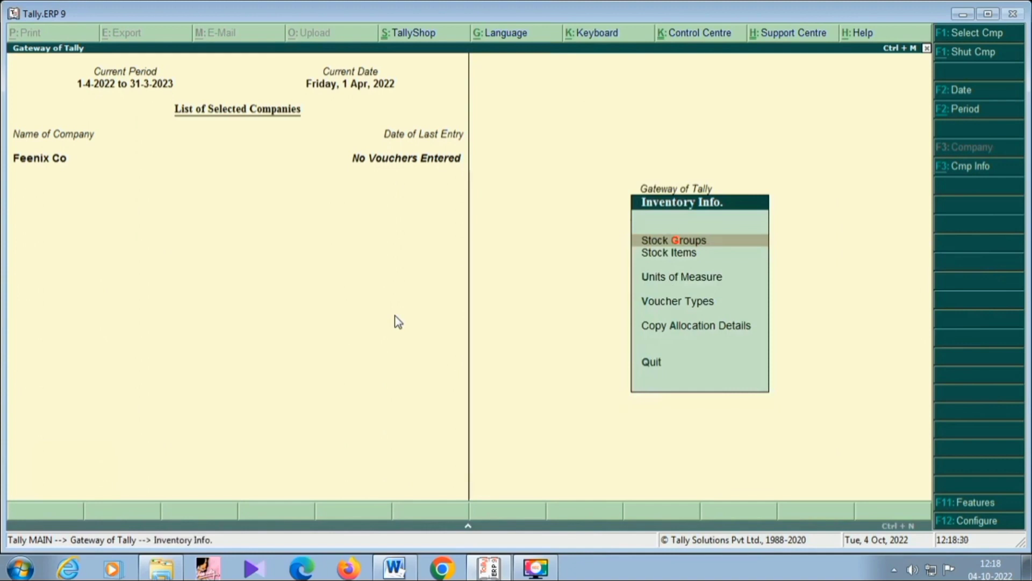
key(Down)
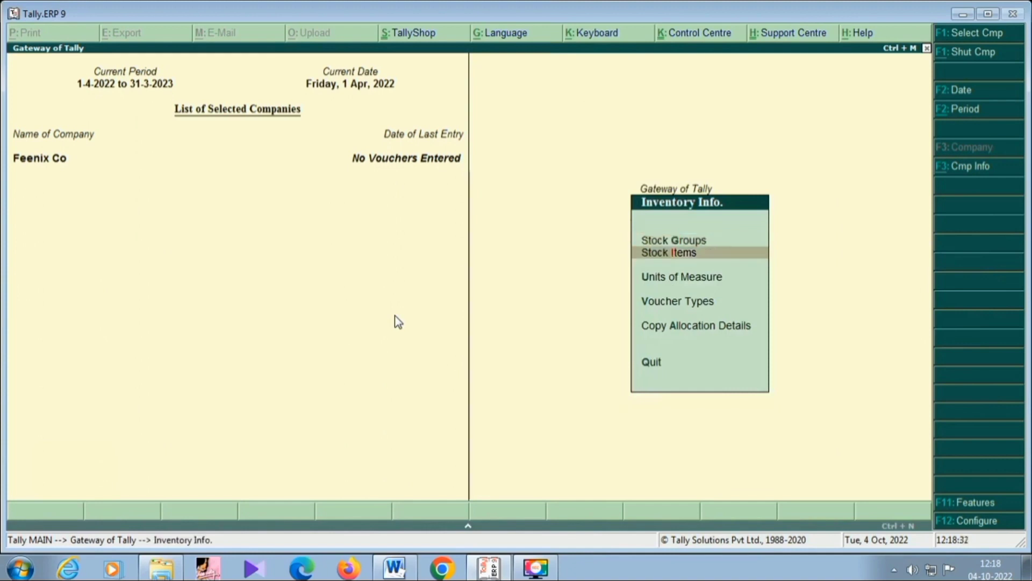
key(Return)
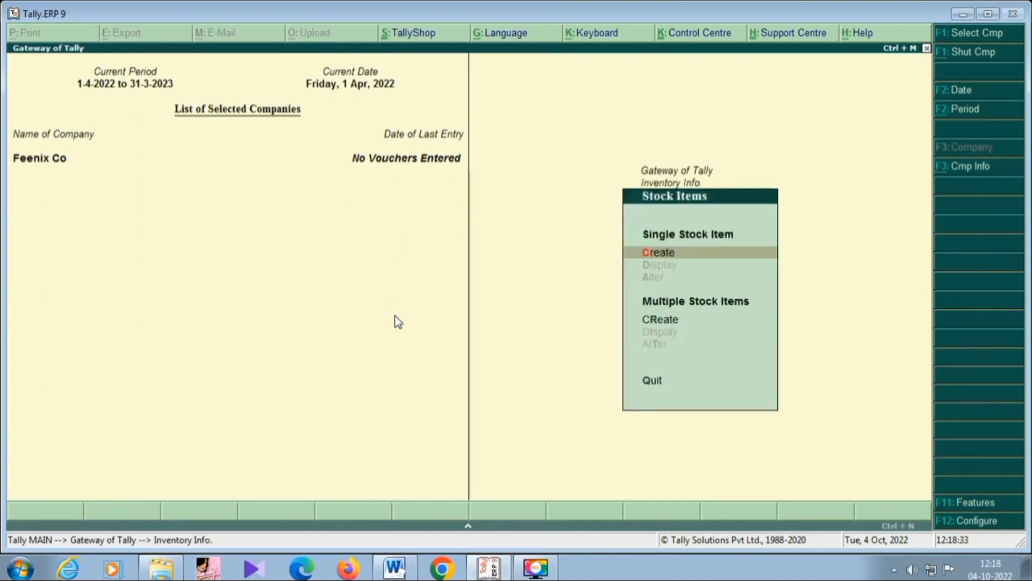
key(Return)
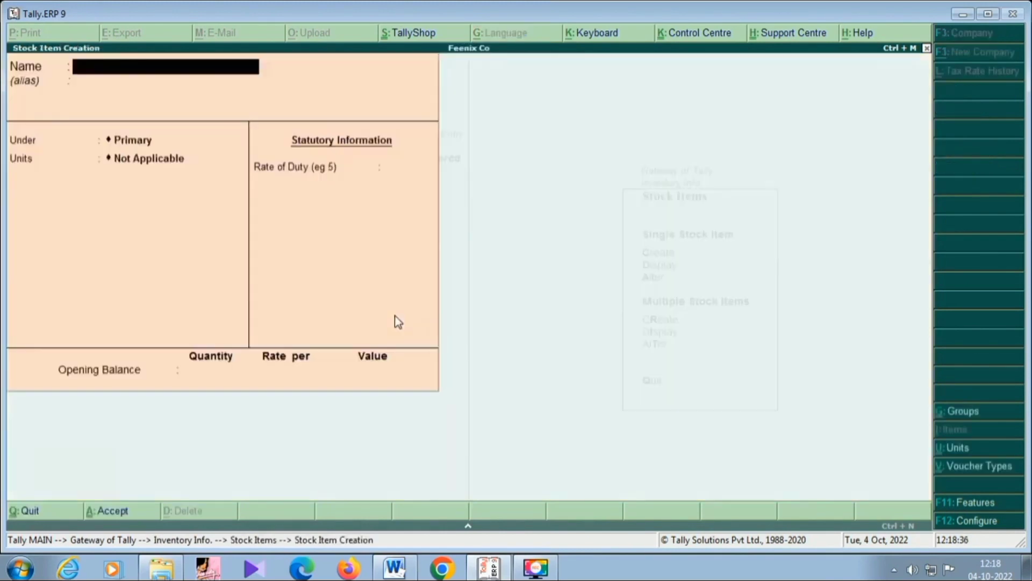
text(Lux)
key(Return)
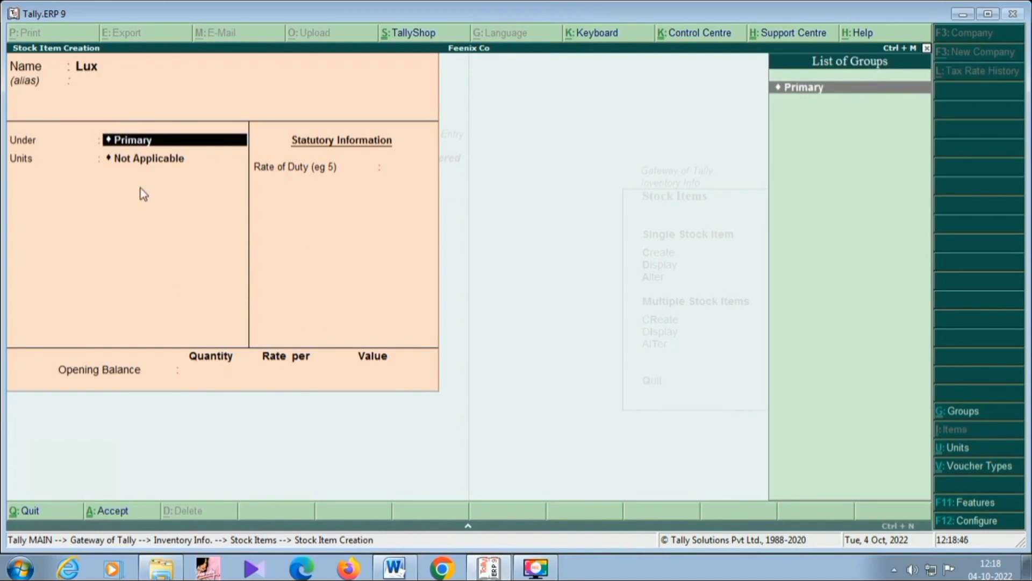
Create a stock group named Soap under Primary and assign it to the Lux item.
key(alt+c)
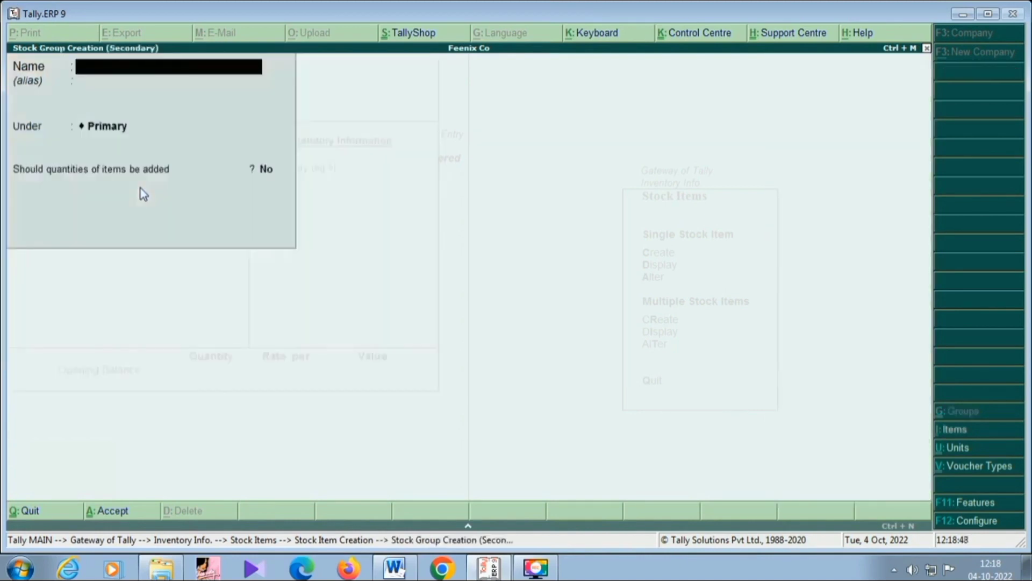
text(Soap)
key(Return)
key(Return)
key(Return)
key(Return)
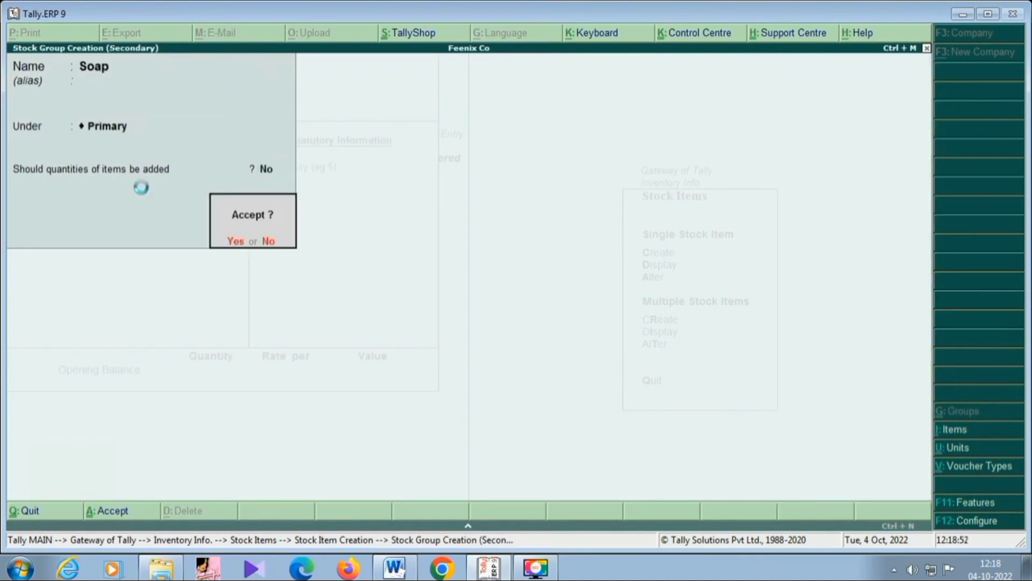
key(Return)
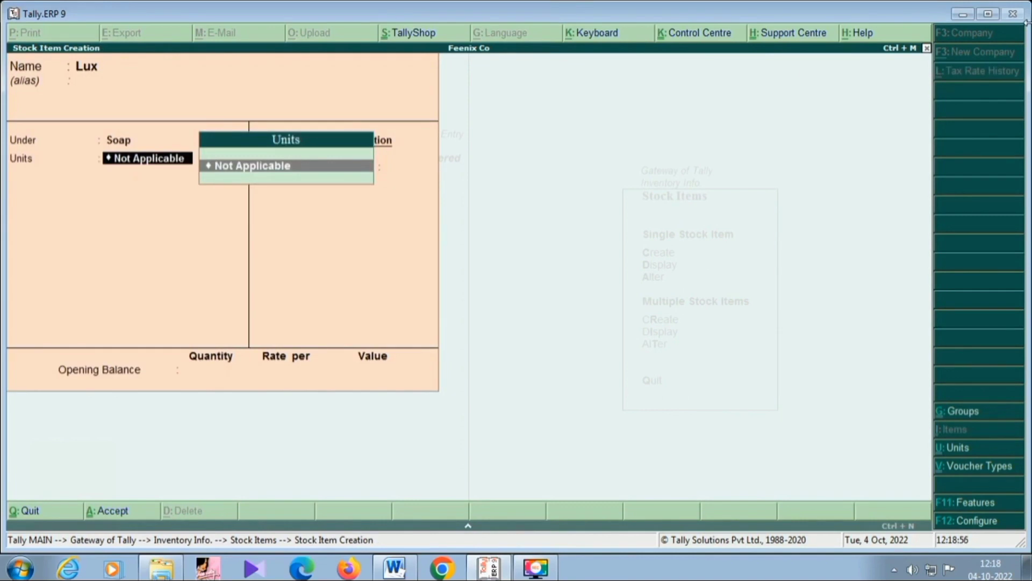
Create a simple unit with the symbol Nos and 0 decimal places as the Lux item's unit.
key(alt+c)
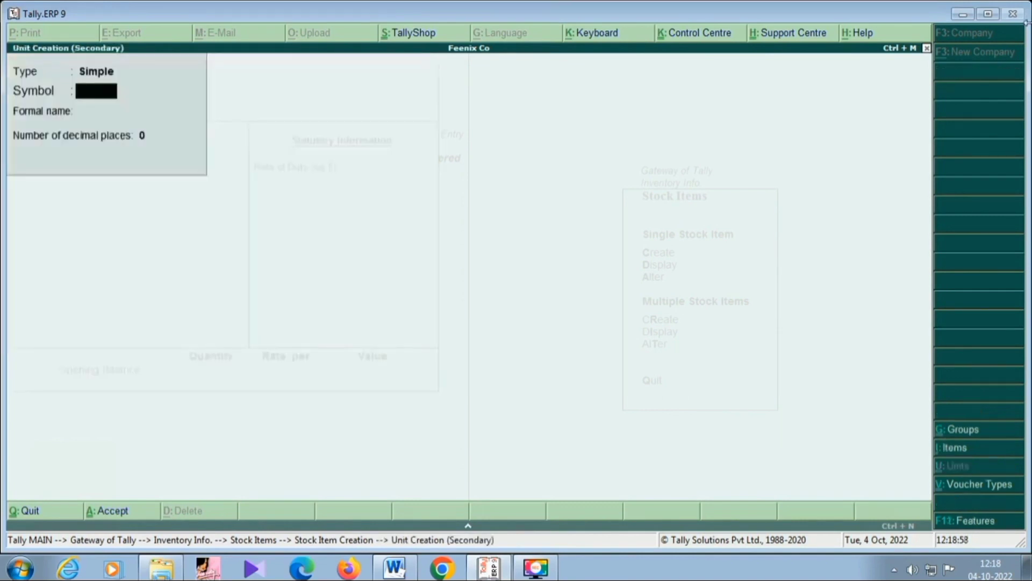
text(Nos)
key(Return)
key(Return)
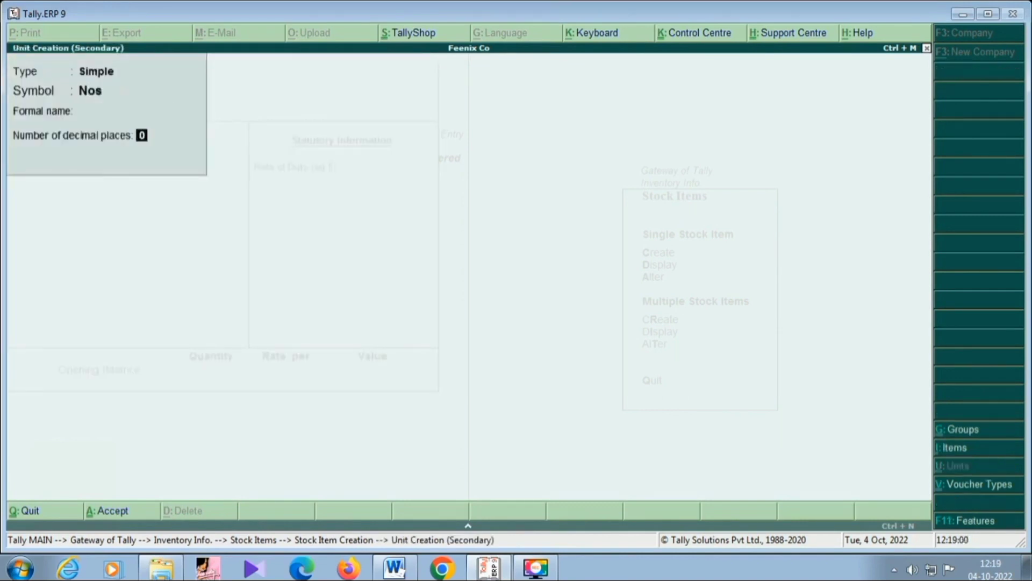
key(Return)
key(Return)
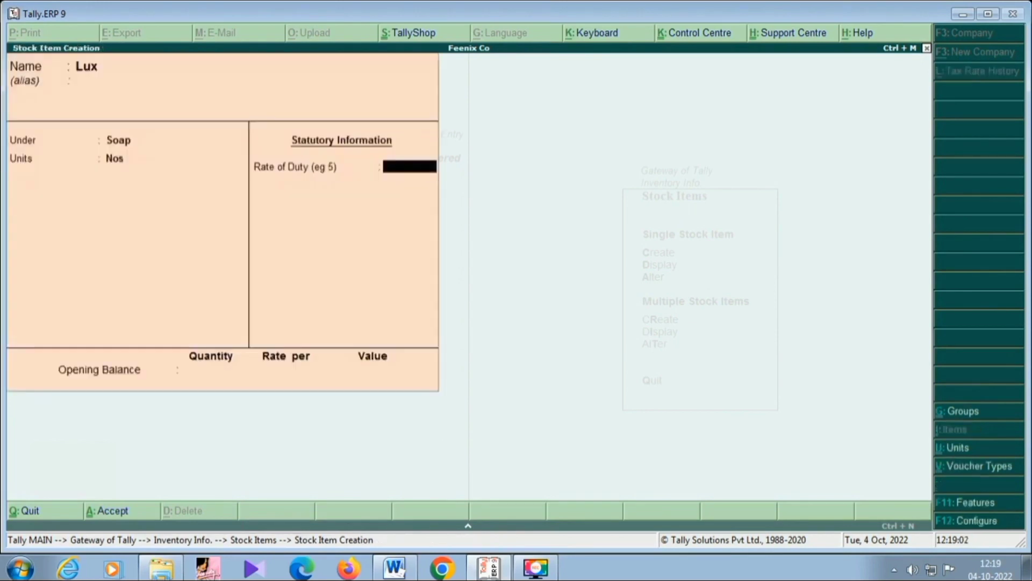
Configure stock items to use alternate units and standard rates, leaving component list details (Bill of Materials) off.
key(BackSpace)
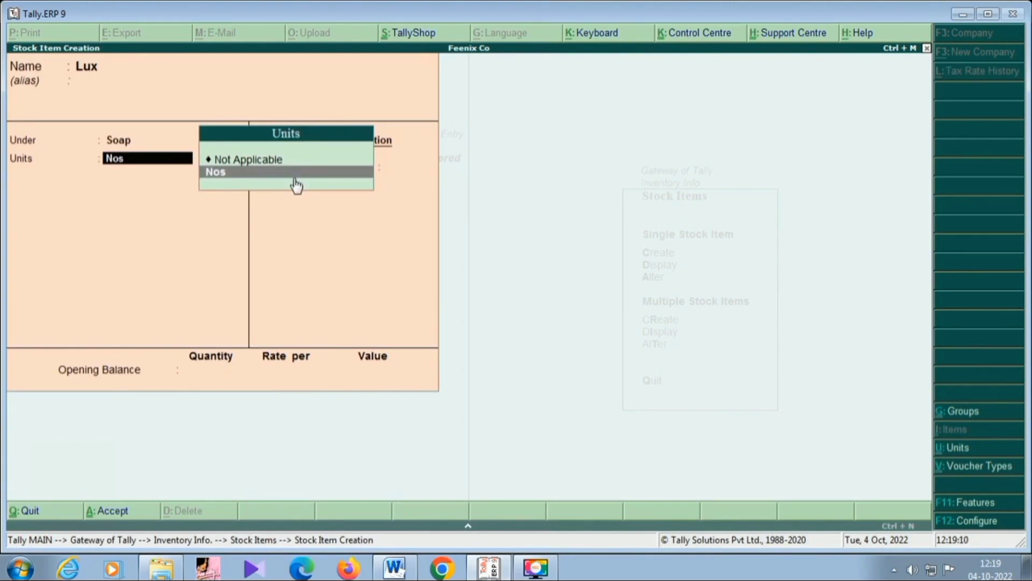
key(F12)
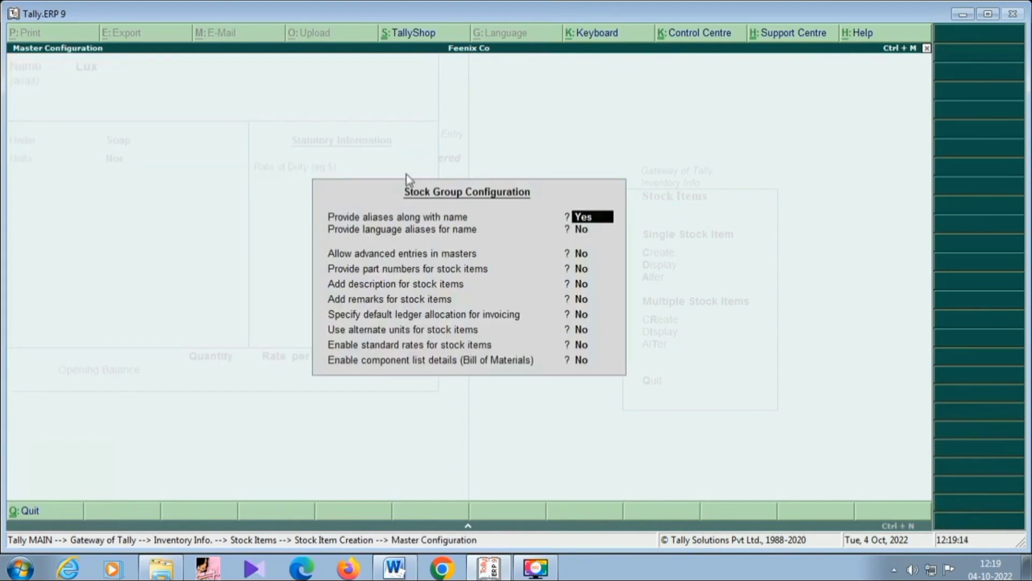
key(Return)
key(Return)
key(Return)
key(Return)
key(Return)
key(Return)
key(Return)
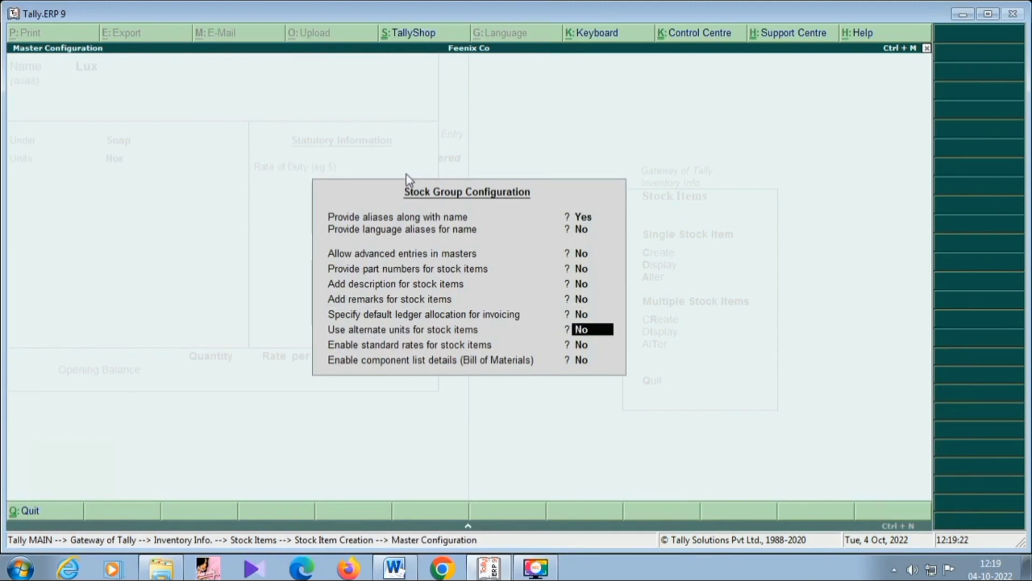
text(y)
key(Return)
text(y)
key(Return)
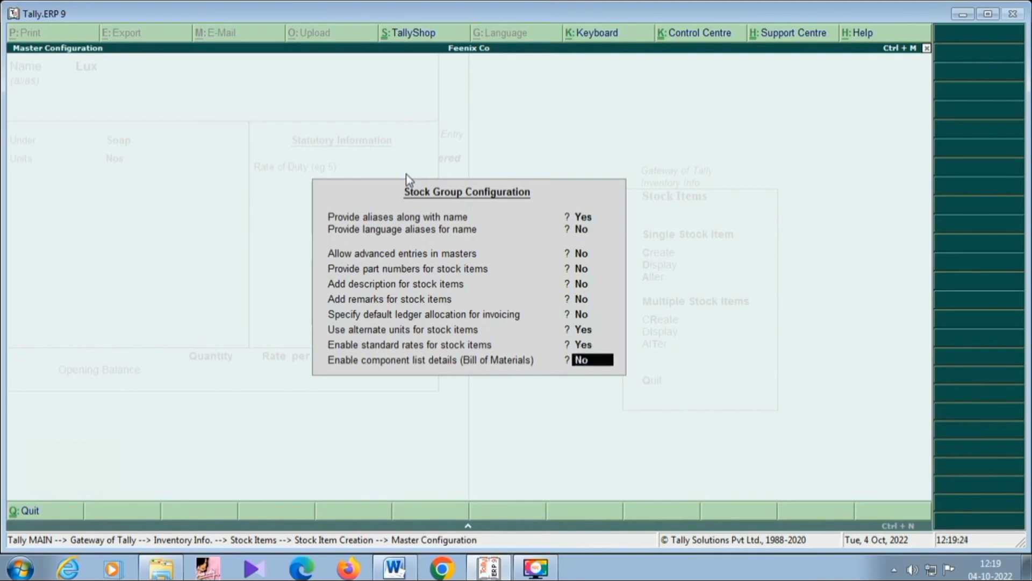
text(y)
text(n)
key(Return)
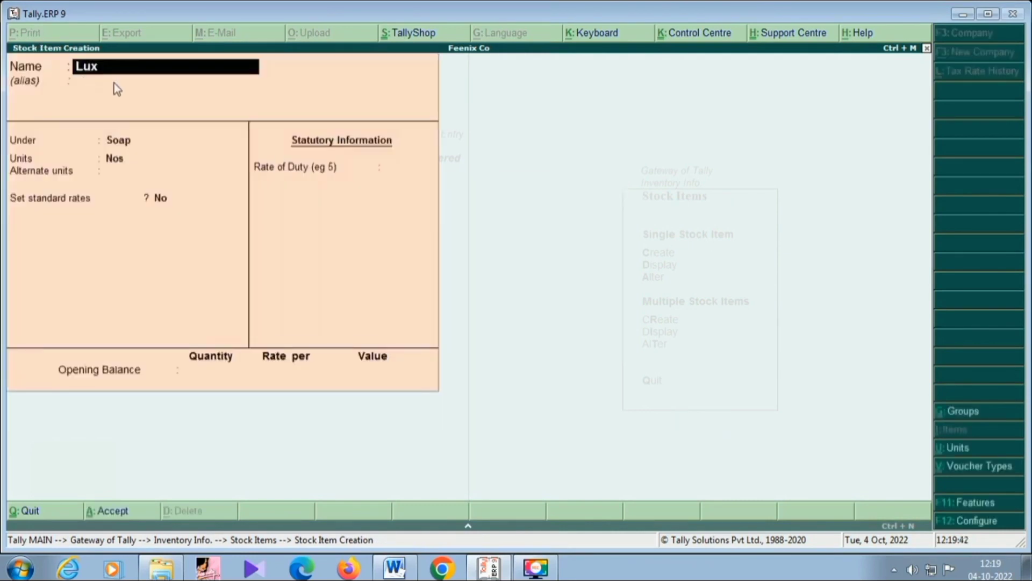
Keep the Lux item's group Soap and unit Nos, and set its alternate units to Not Applicable.
key(Return)
key(Return)
key(Return)
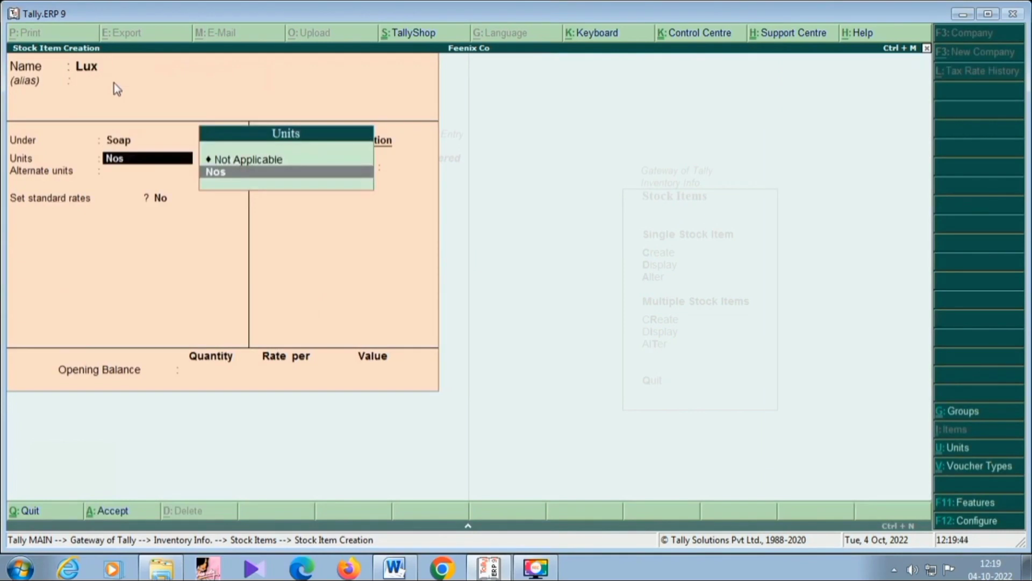
key(Return)
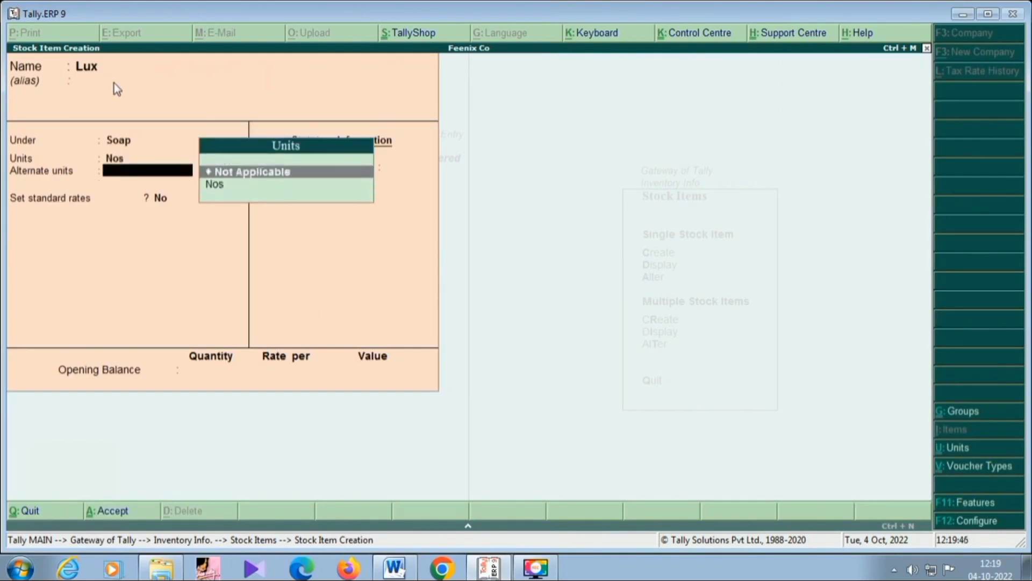
key(Down)
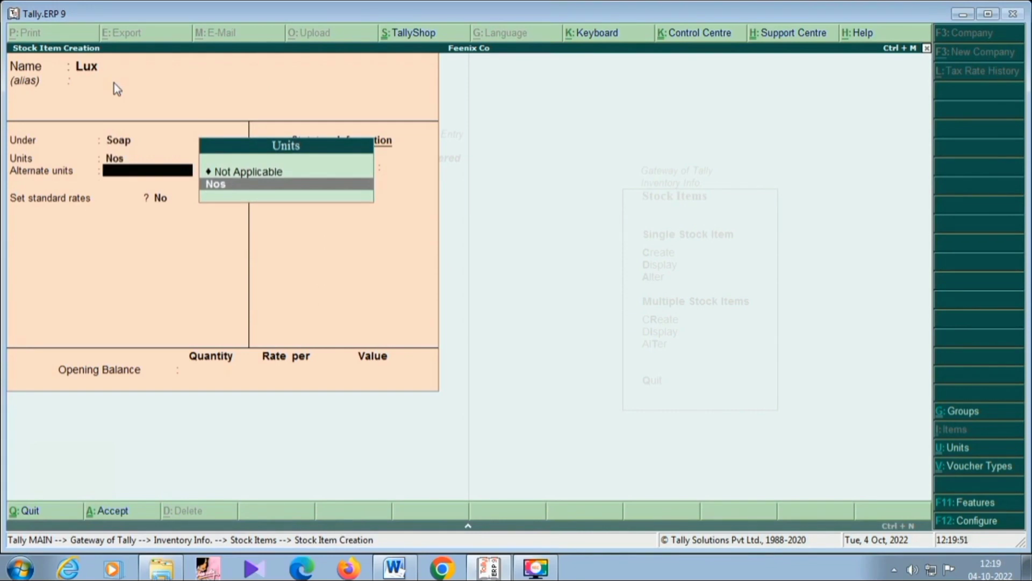
key(Up)
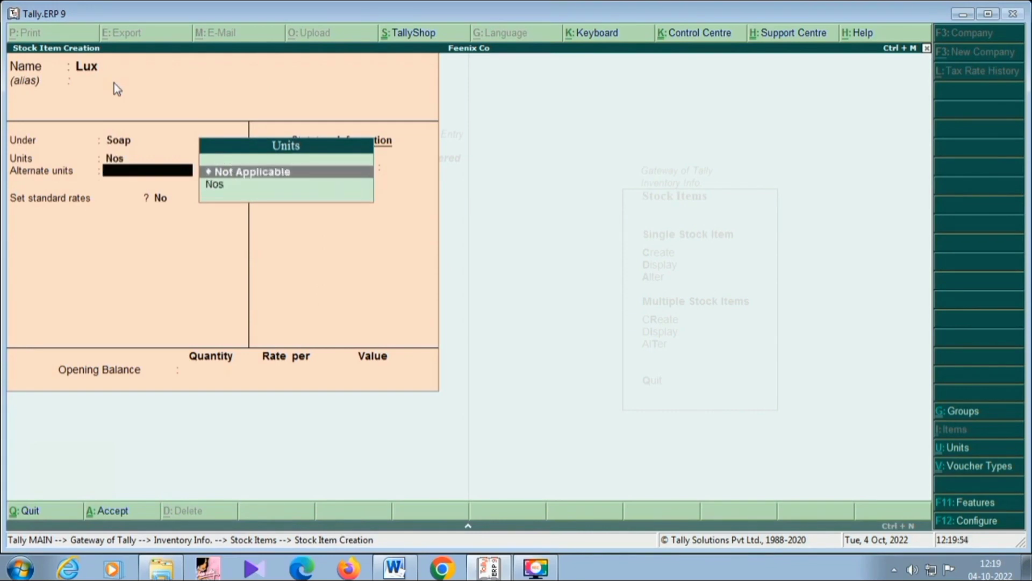
key(Return)
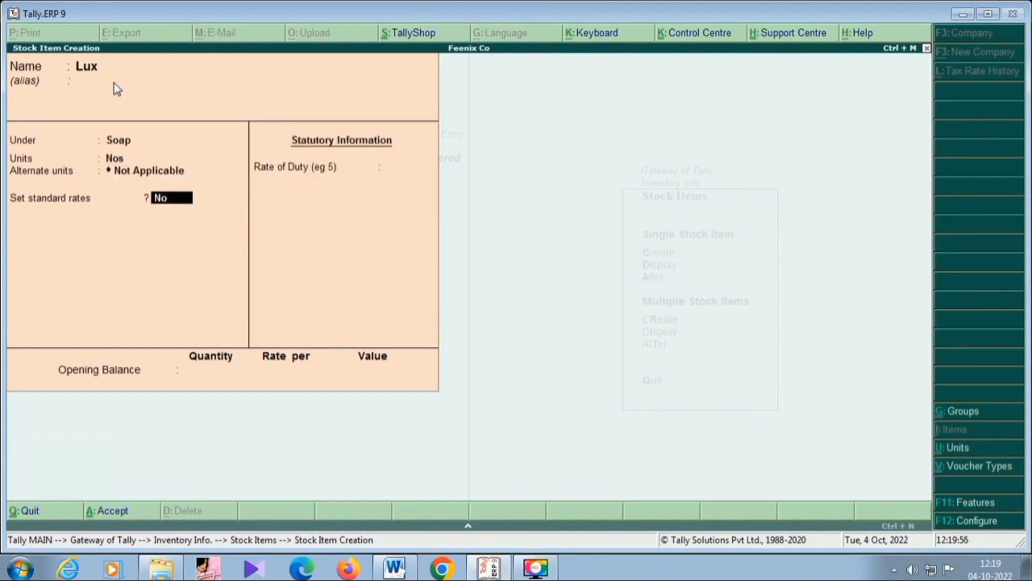
Enable standard rates for Lux and set its standard cost to 10 per Nos from 1-Apr-2022.
text(y)
key(Return)
key(Return)
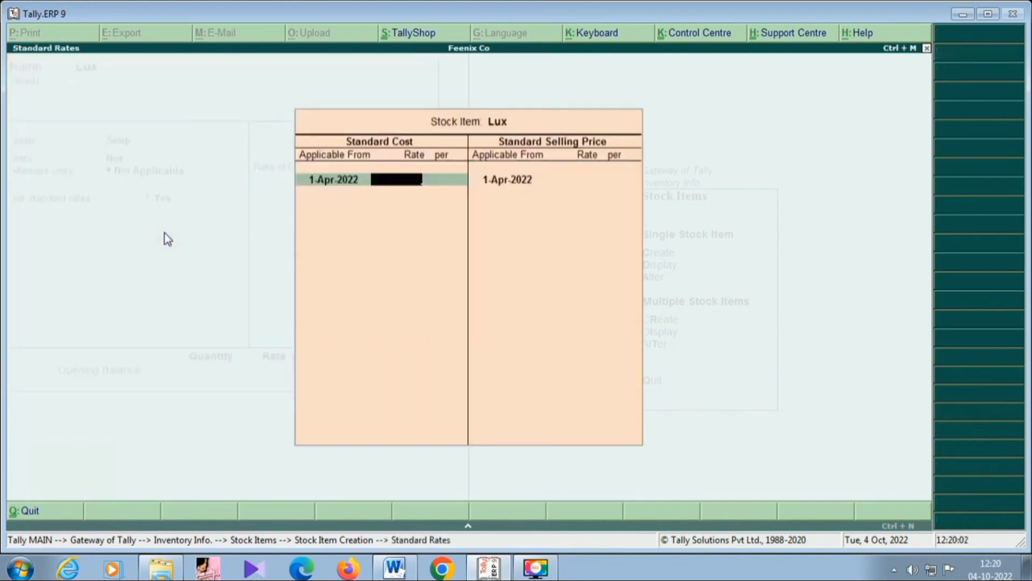
text(10)
key(Return)
key(Return)
key(Return)
key(Return)
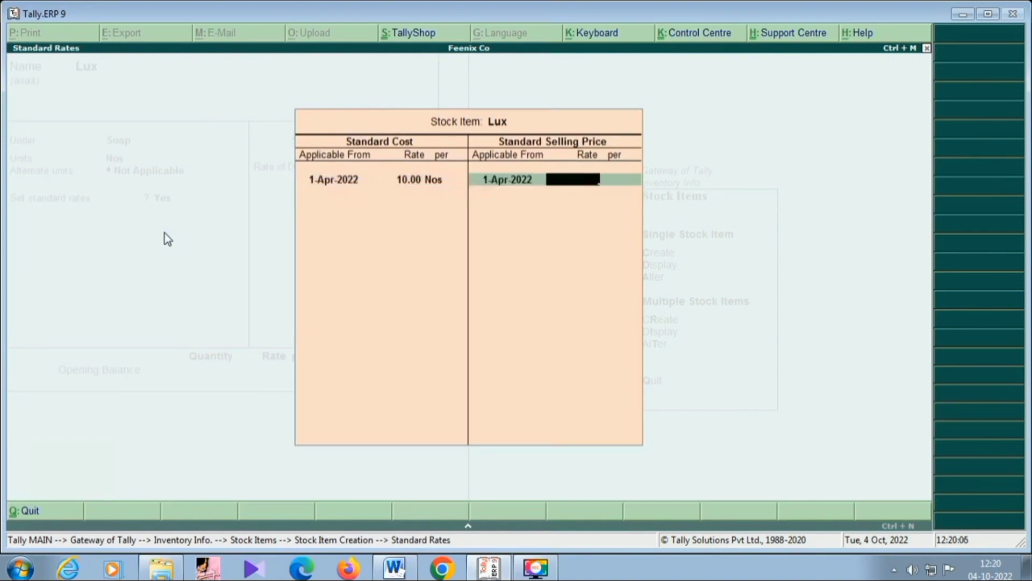
Set the standard selling price of Lux to 12 per Nos from 1-Apr-2022, with the rate of duty at 0.
text(12)
key(Return)
key(Return)
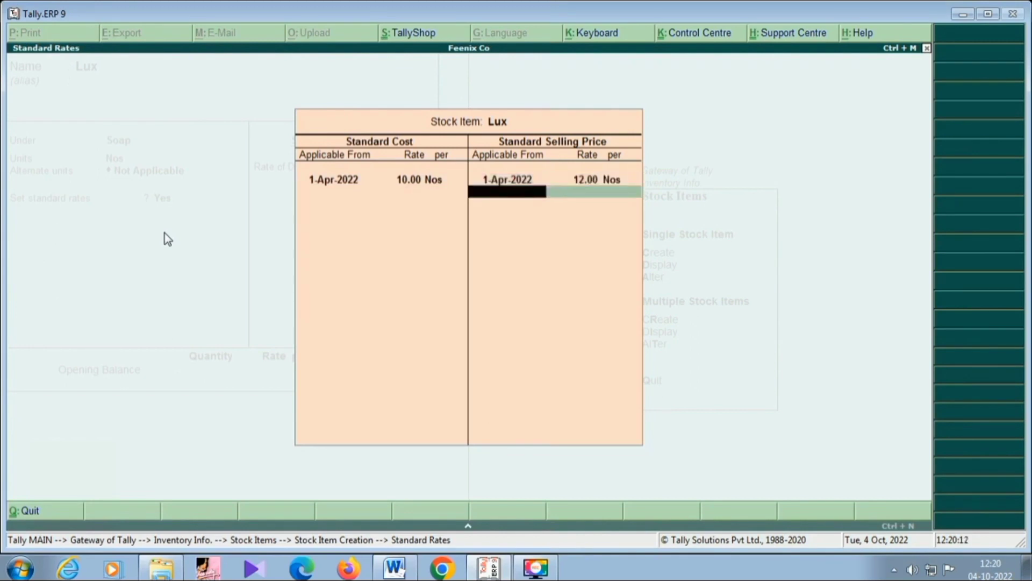
Enter an opening balance of 100 Nos at a rate of 10, save the Lux item and leave stock item creation.
key(Return)
key(Return)
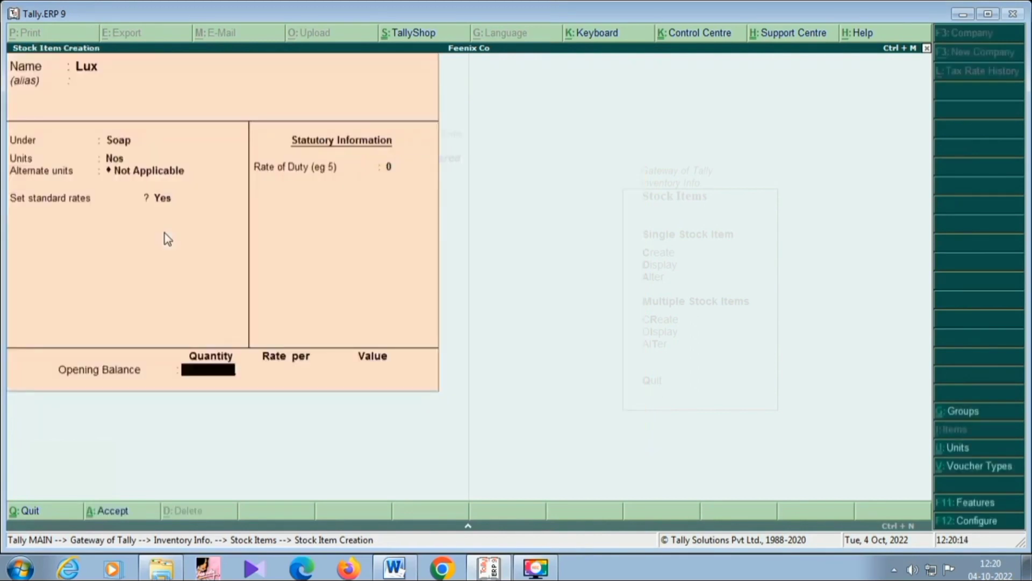
text(100)
key(Return)
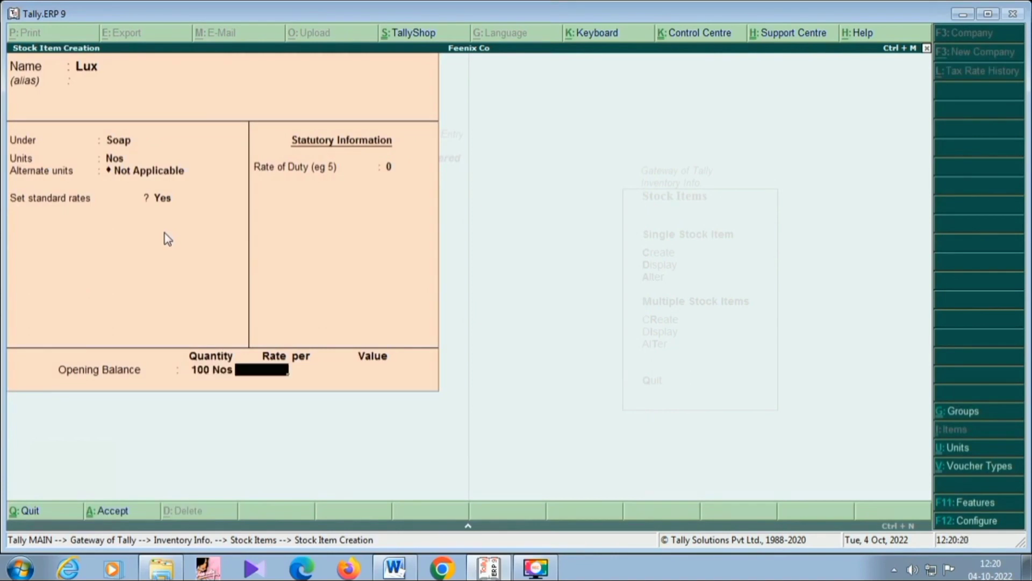
text(10)
key(Return)
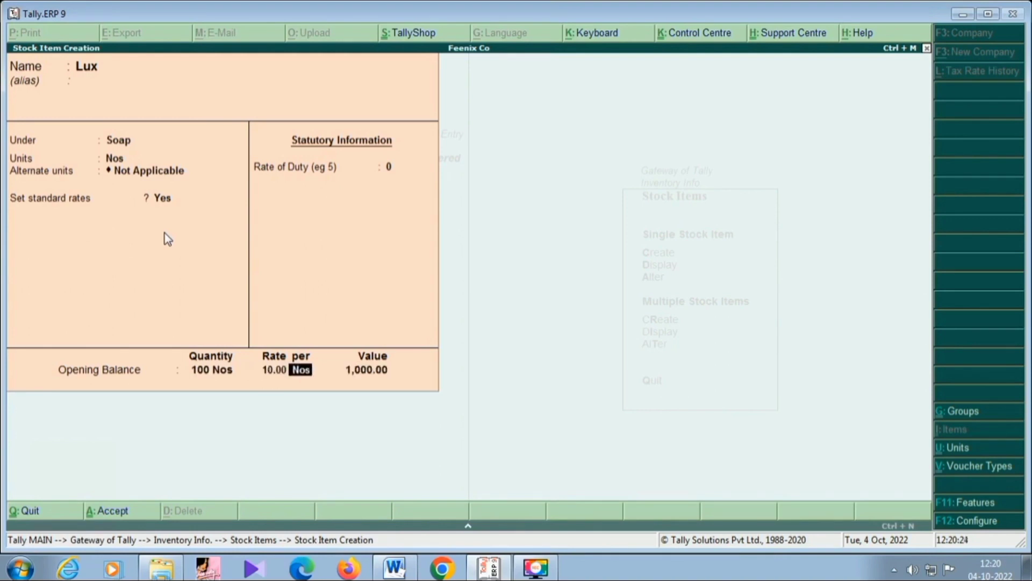
key(Return)
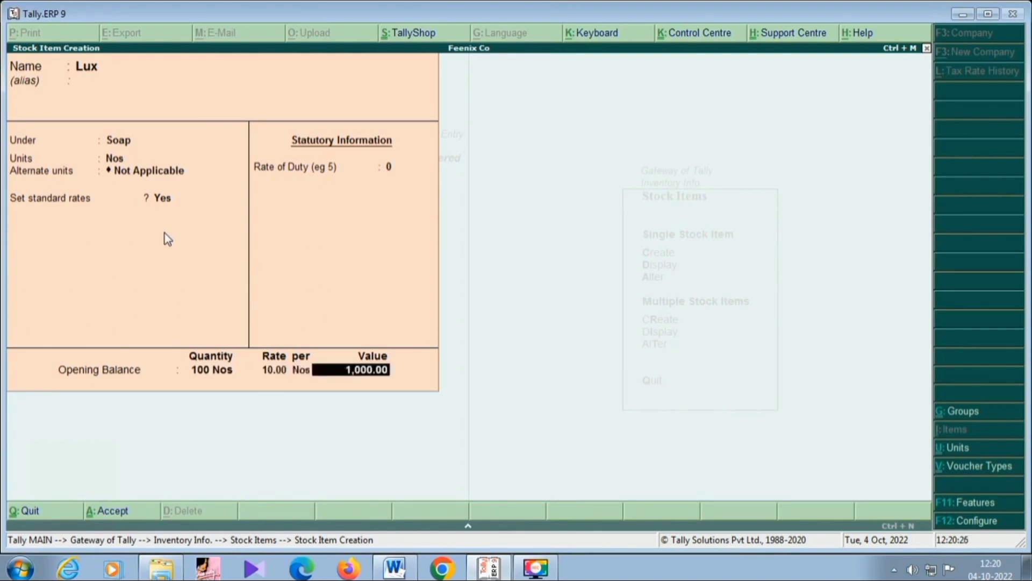
key(Return)
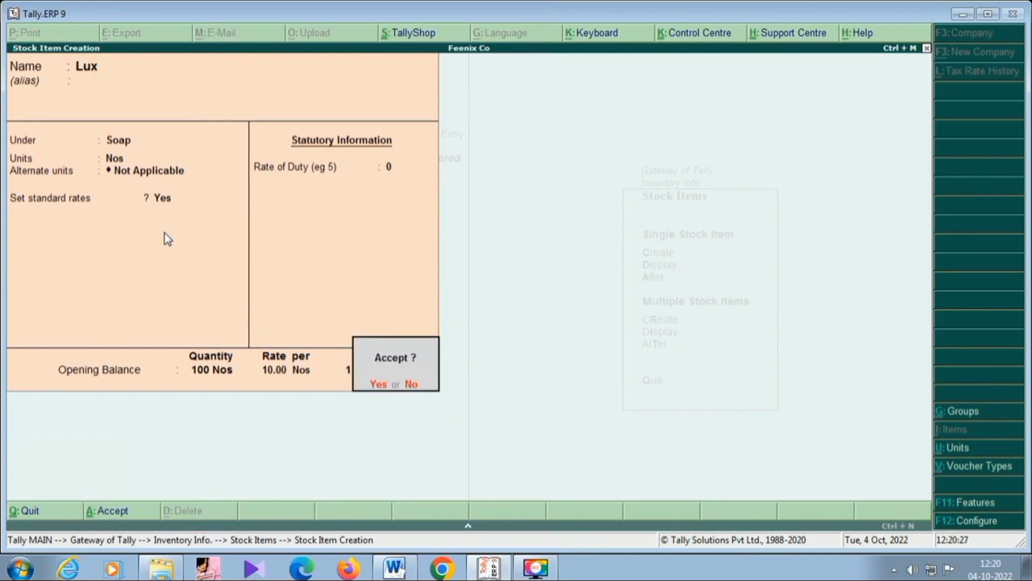
key(Return)
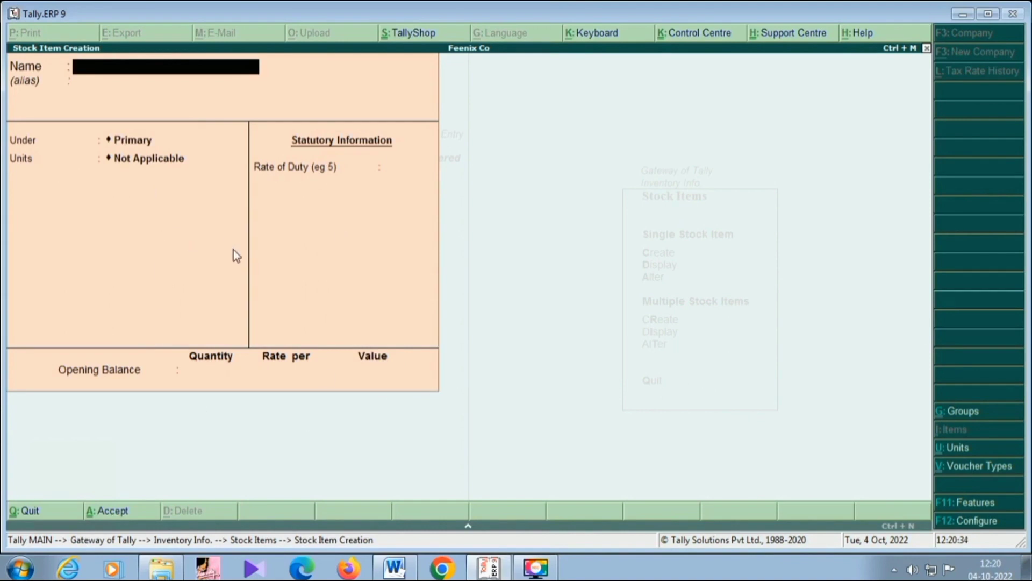
key(Escape)
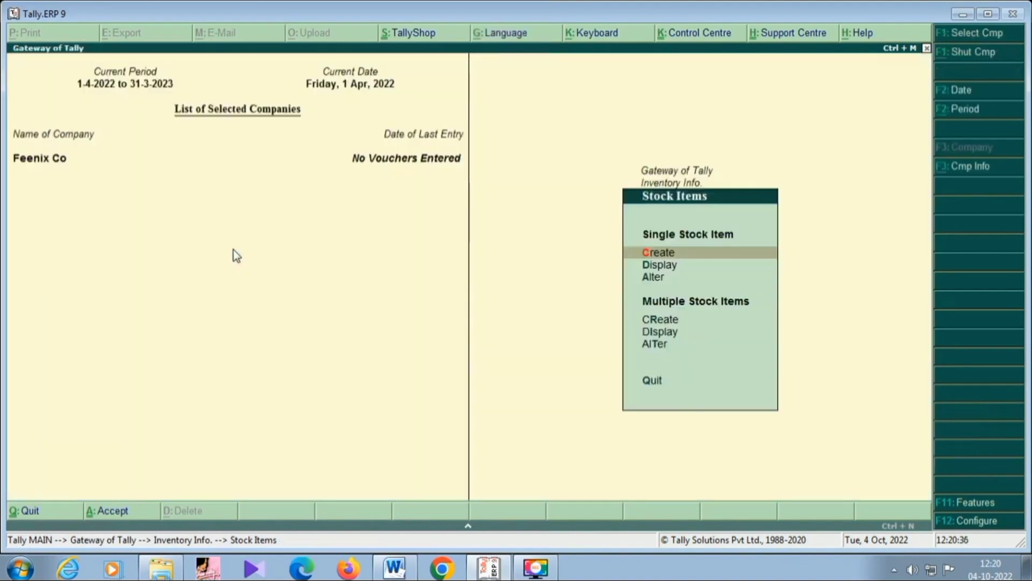
key(Escape)
key(Escape)
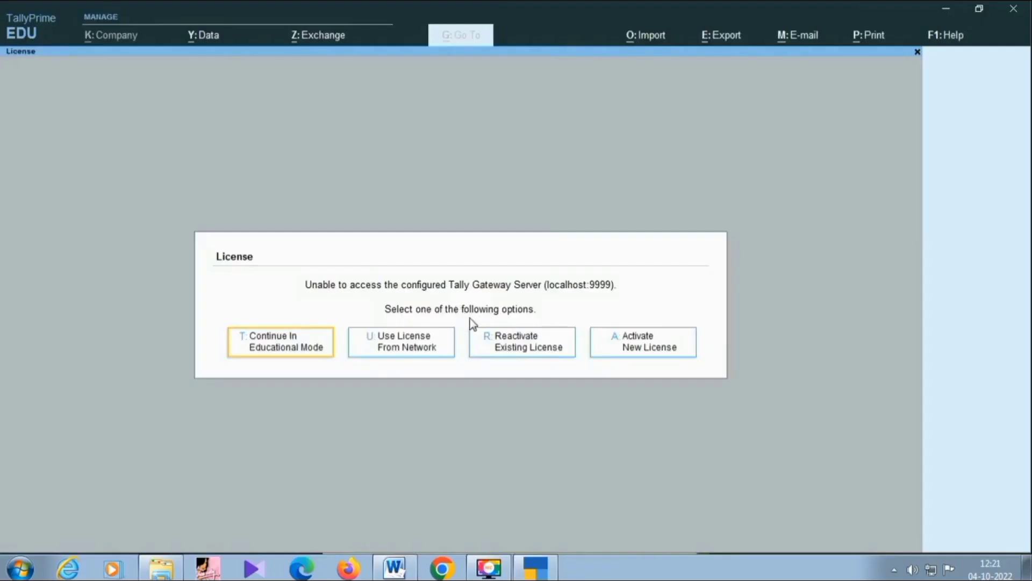
Continue in educational mode in TallyPrime and shut the open company Tally Solution.
click(273, 342)
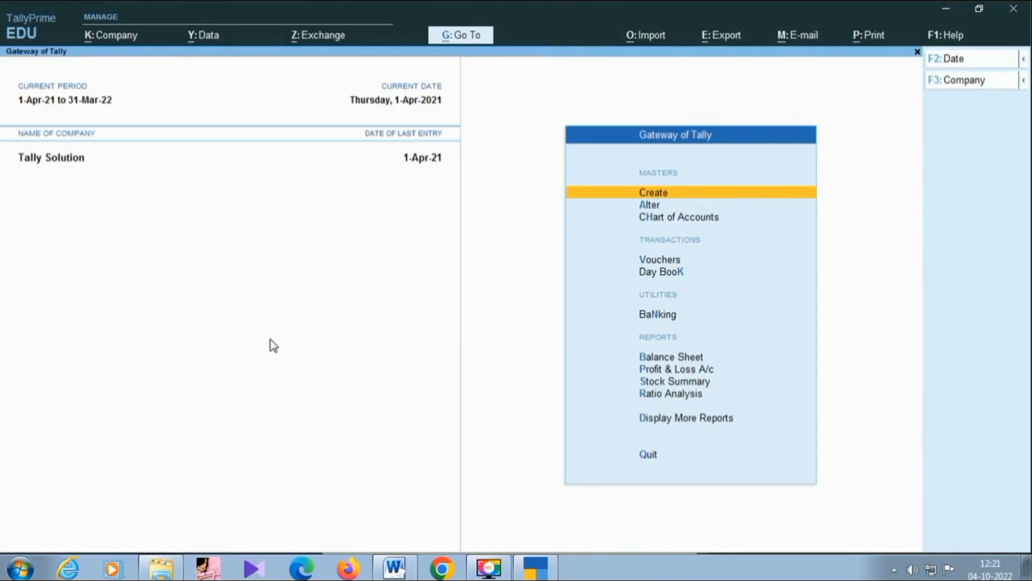
key(alt+F3)
key(y)
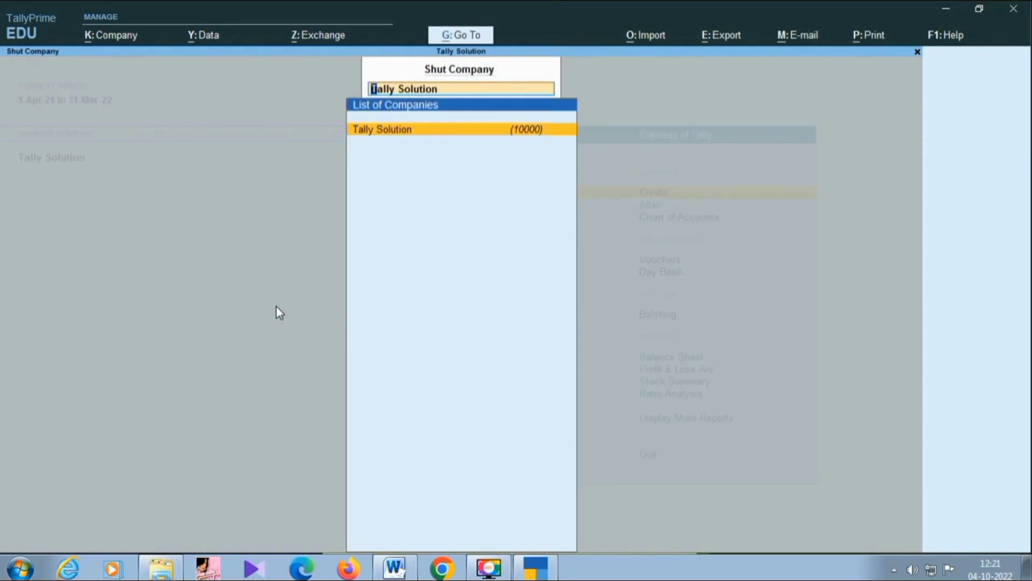
key(Return)
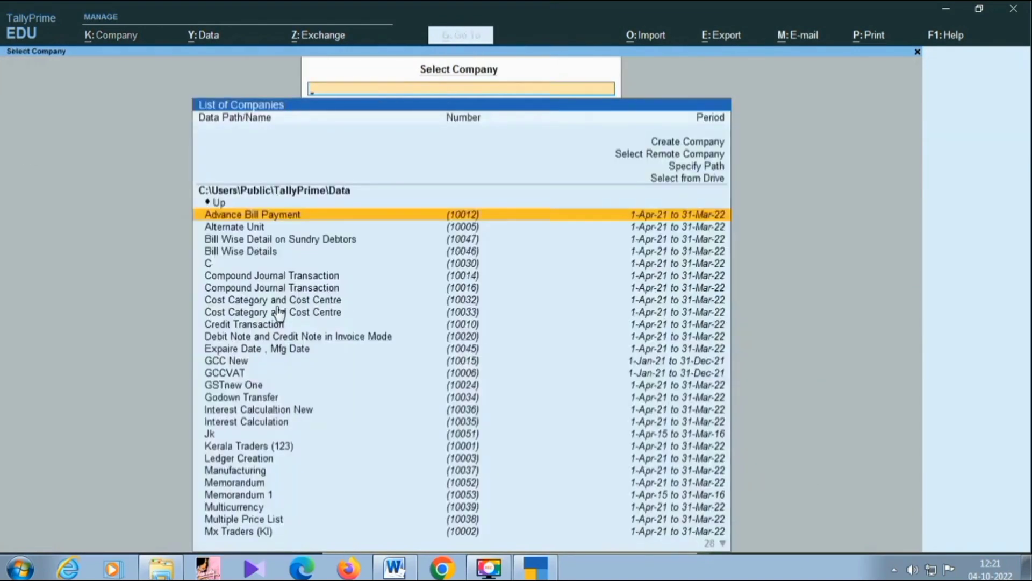
Create a new company named New India, keeping the 1-Apr-22 financial year, country India, currency INR and the other default details.
key(Up)
key(Up)
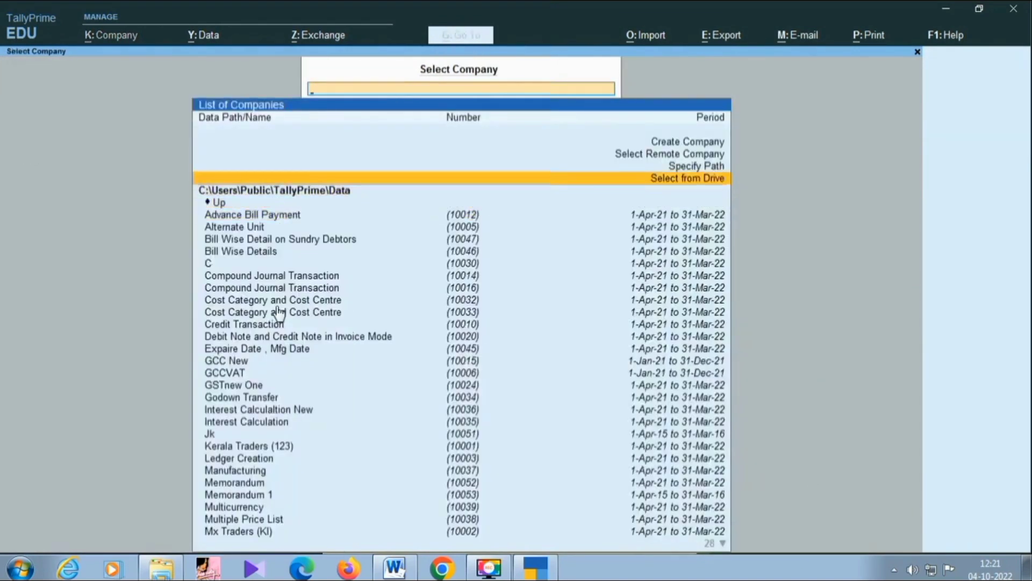
key(Up)
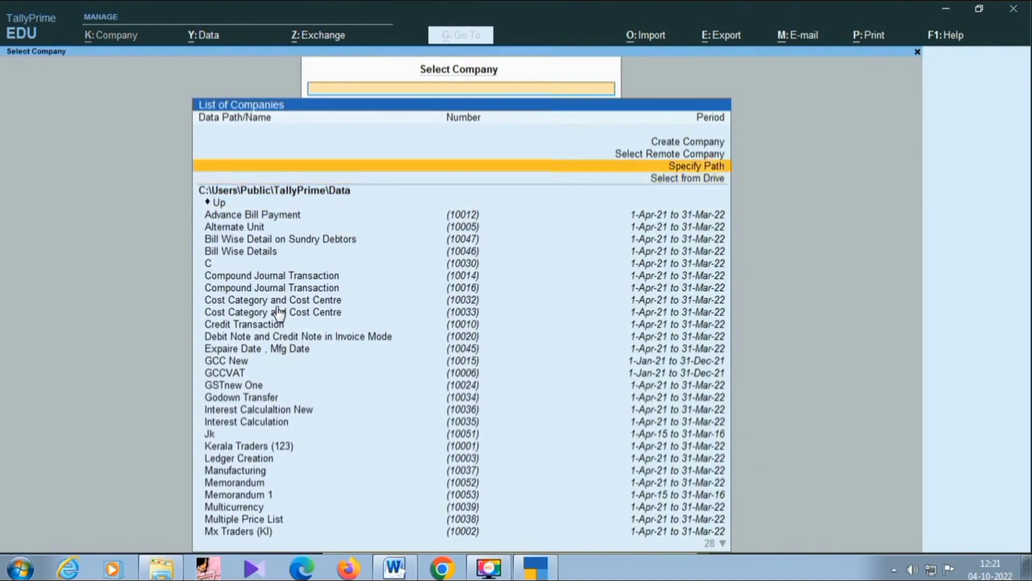
key(Up)
key(Up)
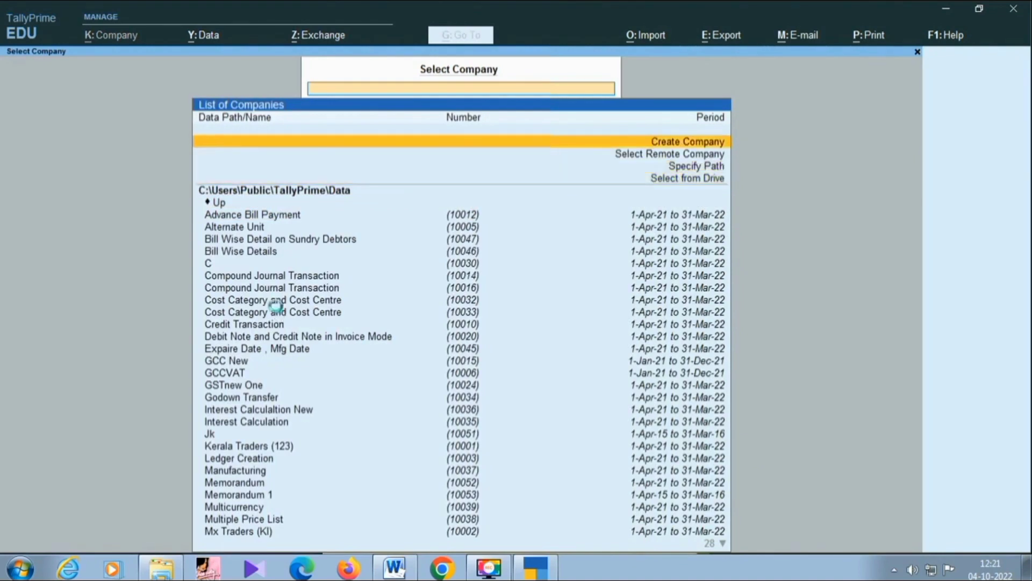
key(Return)
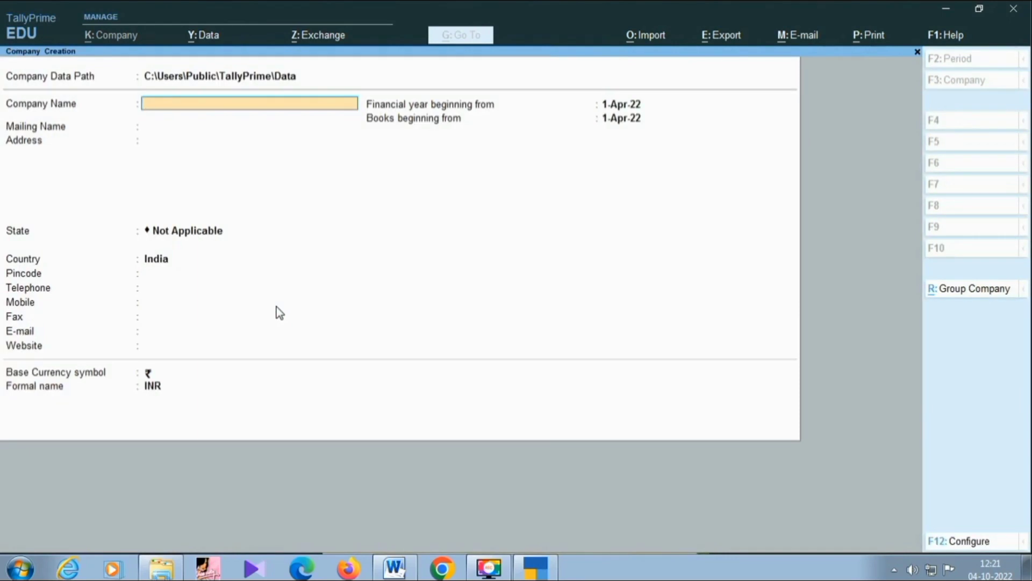
text(New India)
key(Return)
key(Return)
key(Return)
key(Return)
key(Return)
key(Return)
key(Return)
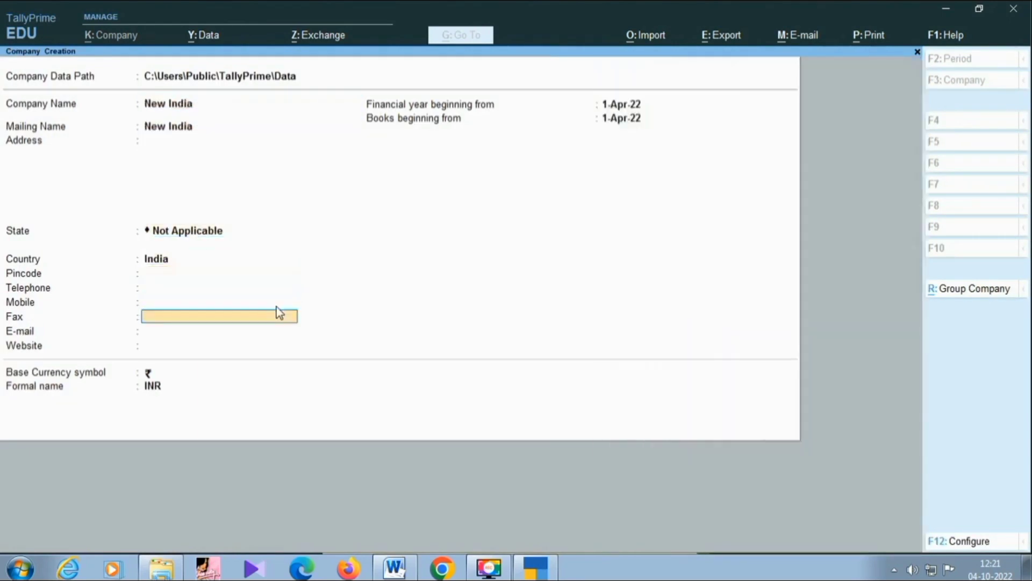
key(Return)
key(Return)
key(Return)
key(Return)
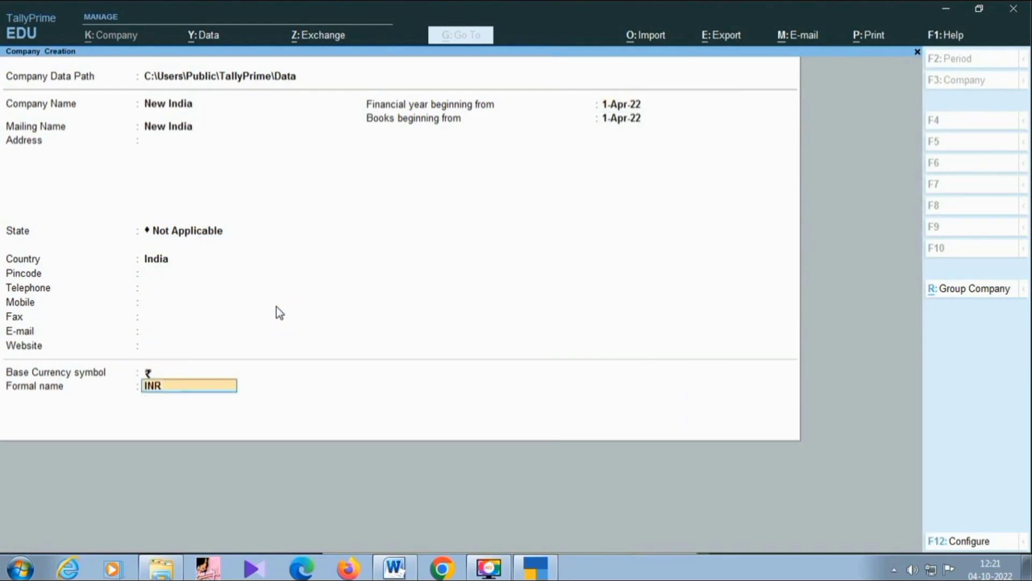
key(Return)
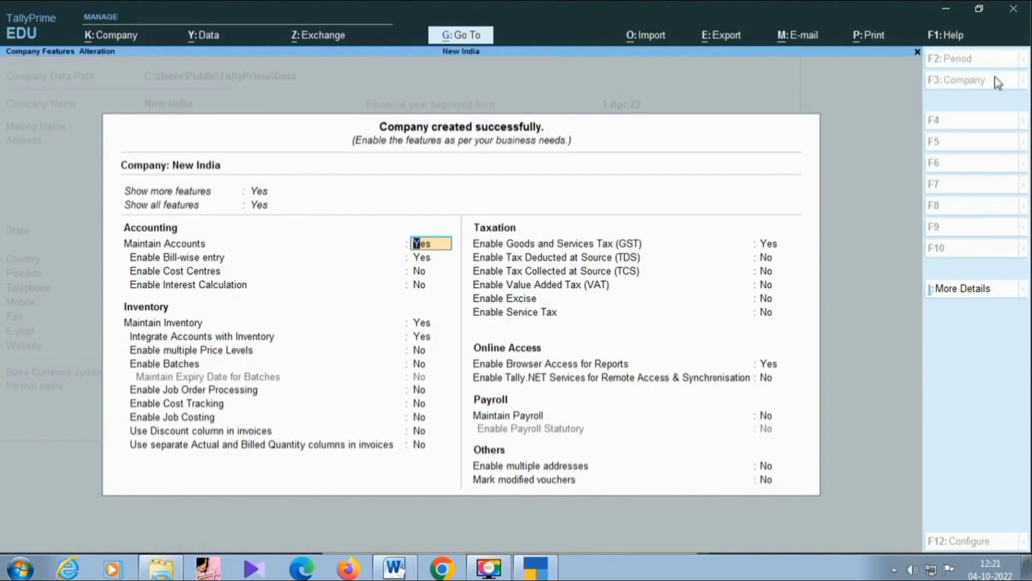
Quit the company features screen of New India without changing any feature.
key(Escape)
key(Escape)
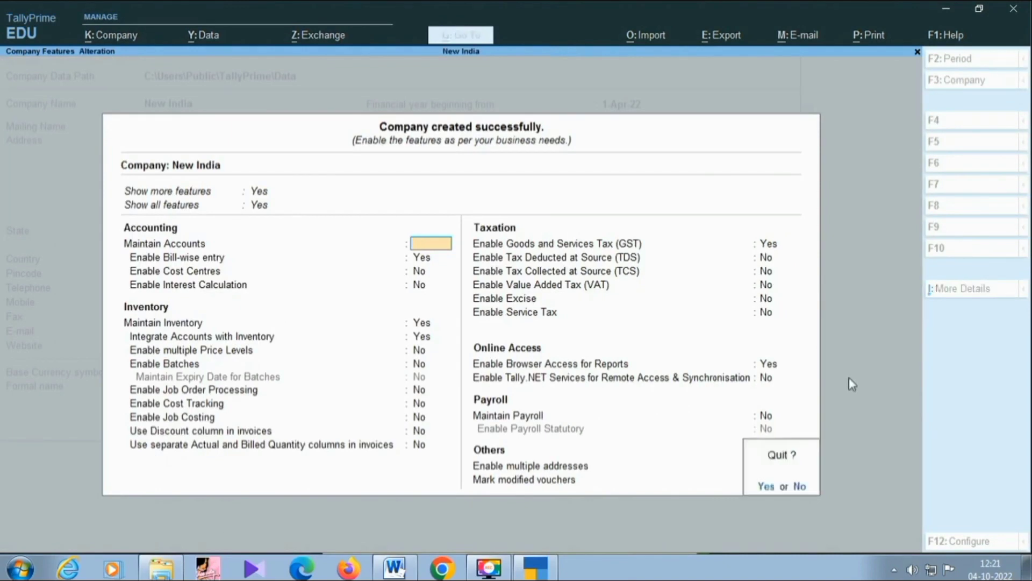
key(y)
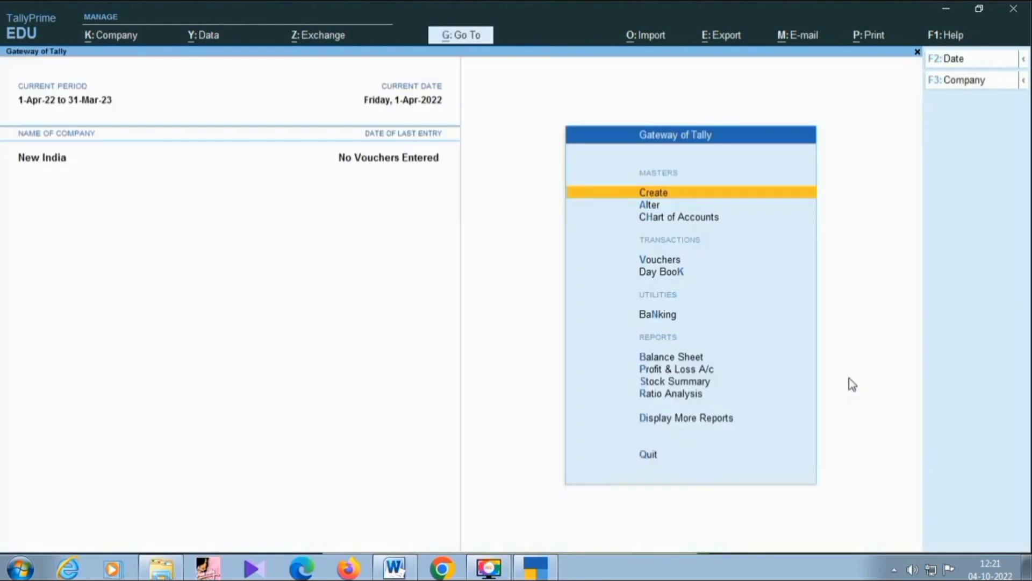
key(Down)
key(Down)
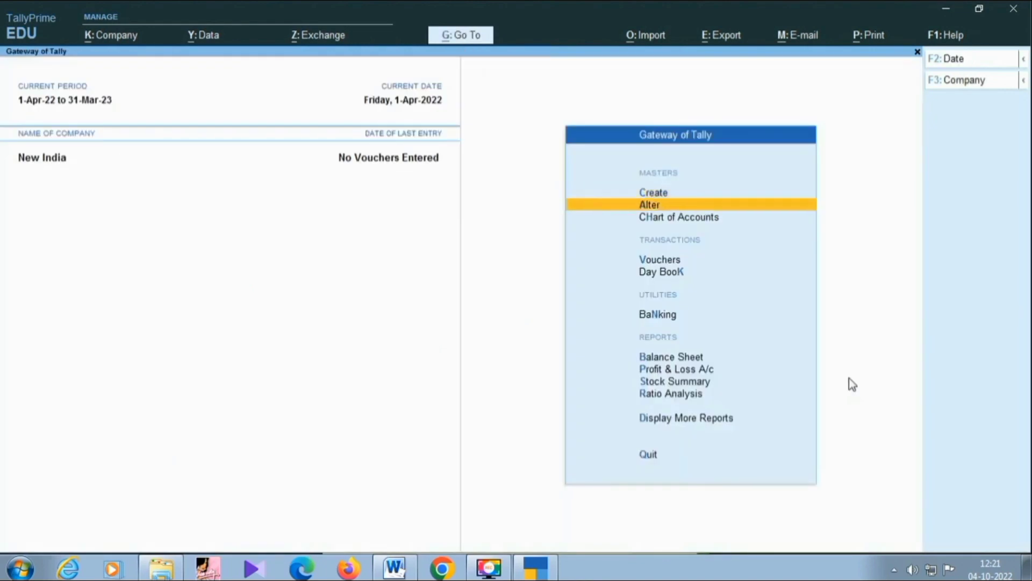
key(Up)
key(Up)
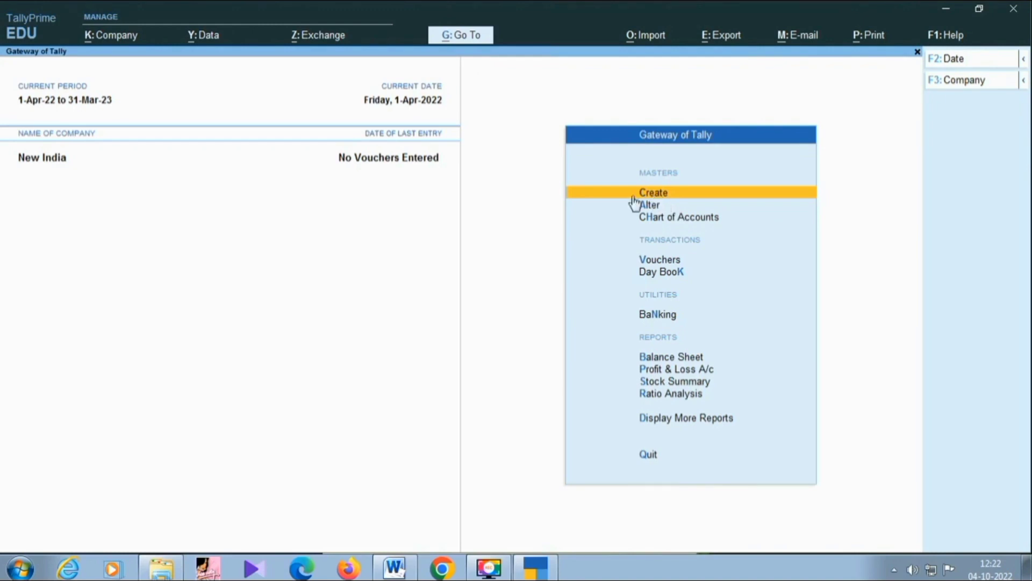
Start a new stock item under the inventory masters and name it Lux, without an alias.
key(Return)
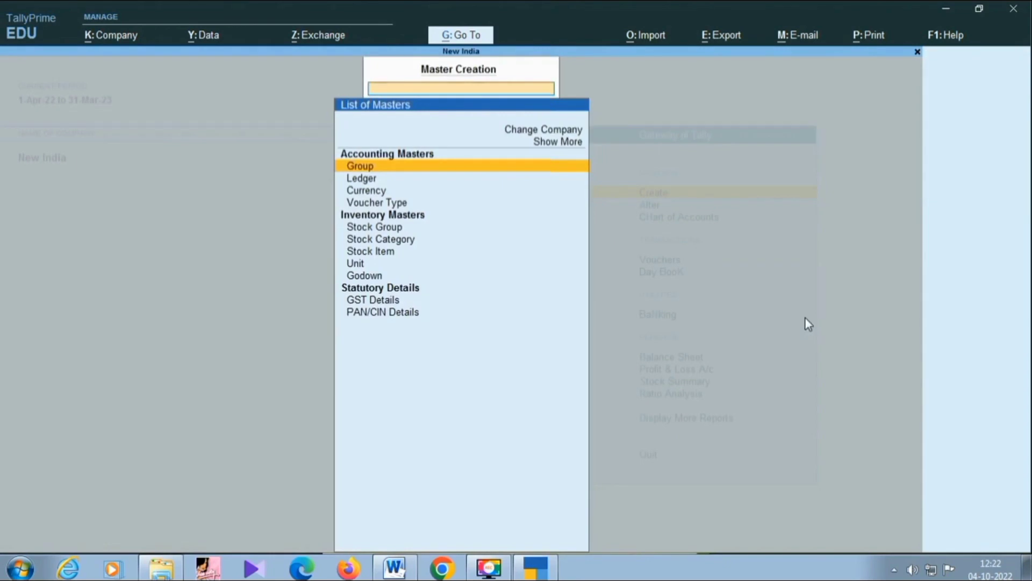
key(Down)
key(Down)
key(Down)
key(Down)
key(Down)
key(Down)
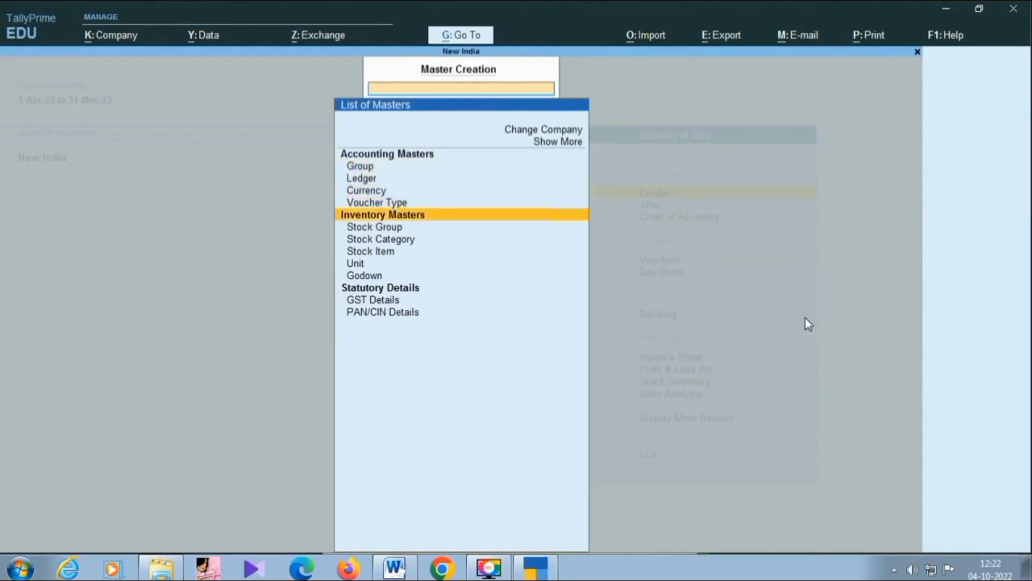
key(Return)
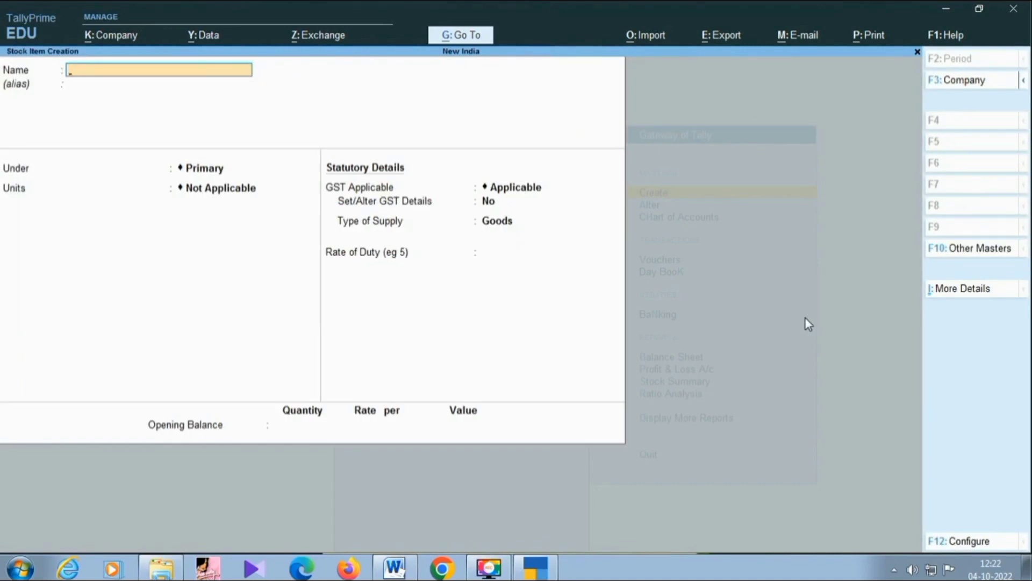
text(Lux)
key(Return)
key(Return)
key(Return)
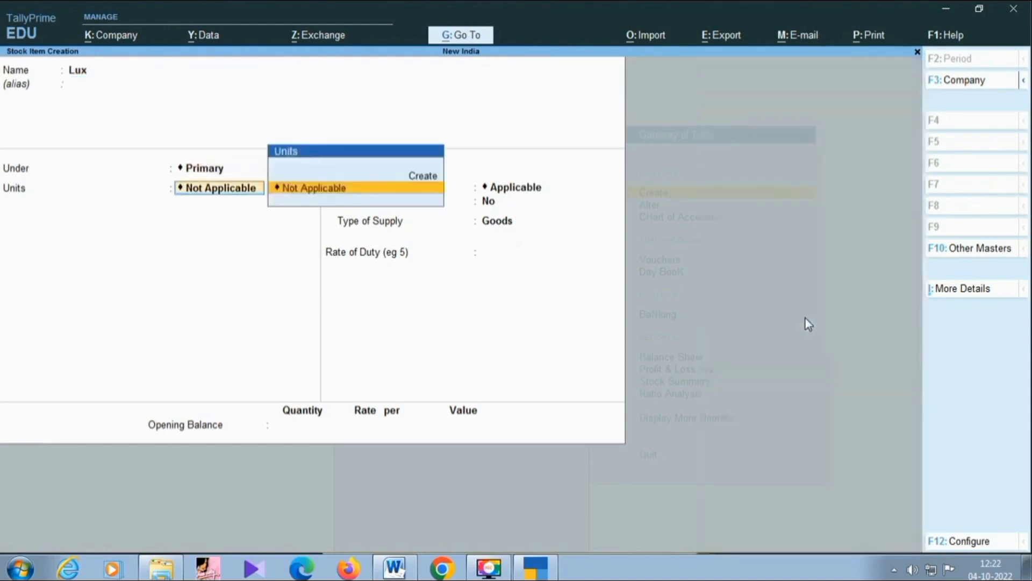
Create the stock group Soap under Primary from within the item form and assign Lux to it.
key(BackSpace)
key(alt+c)
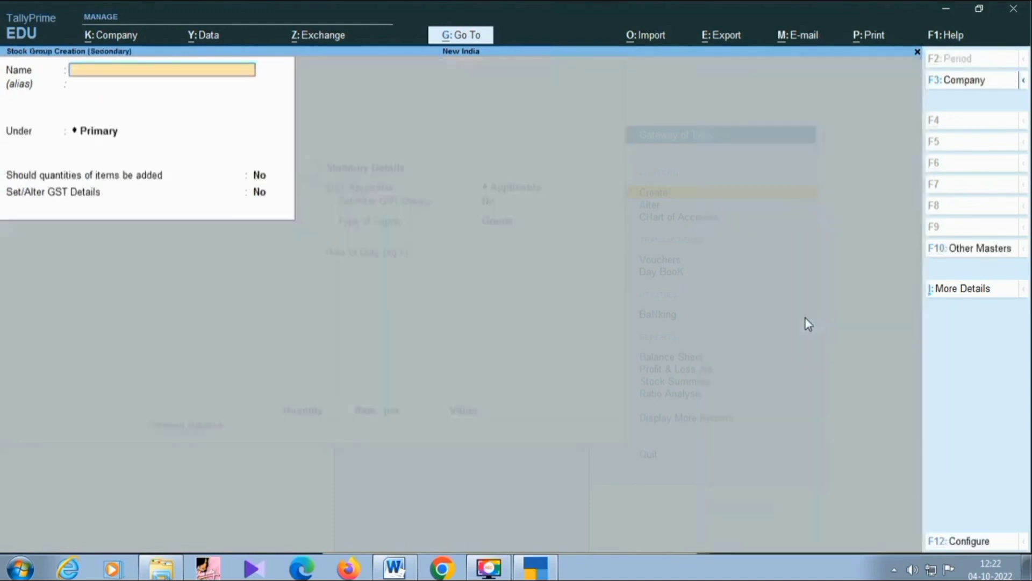
text(Soap)
key(Return)
key(Return)
key(Return)
key(Return)
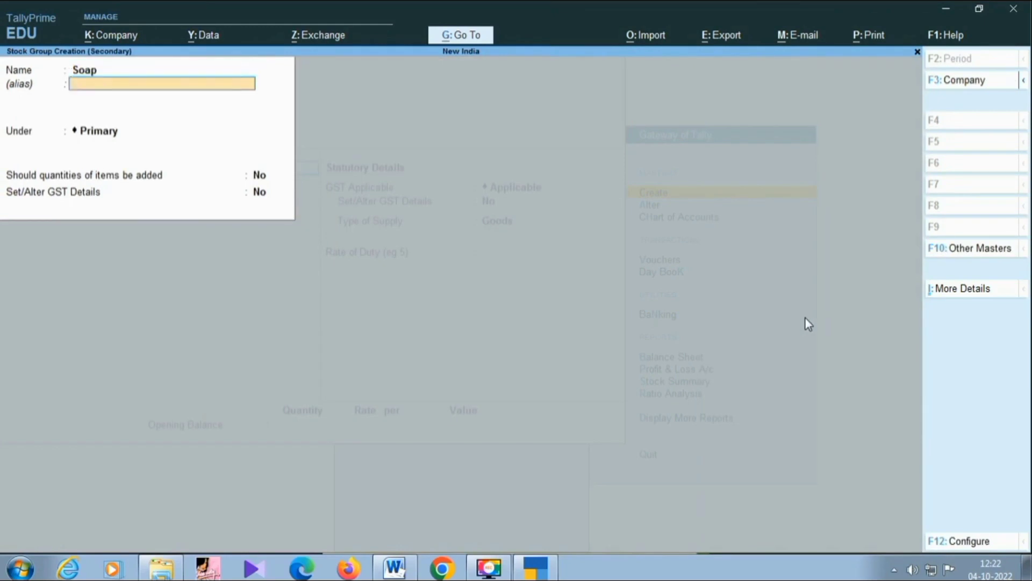
key(Return)
key(Return)
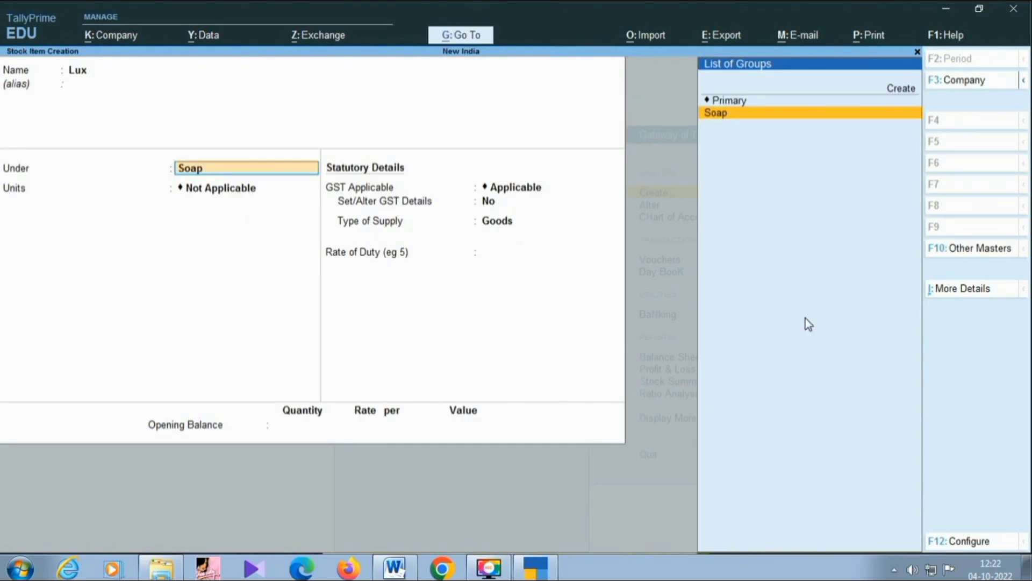
key(Return)
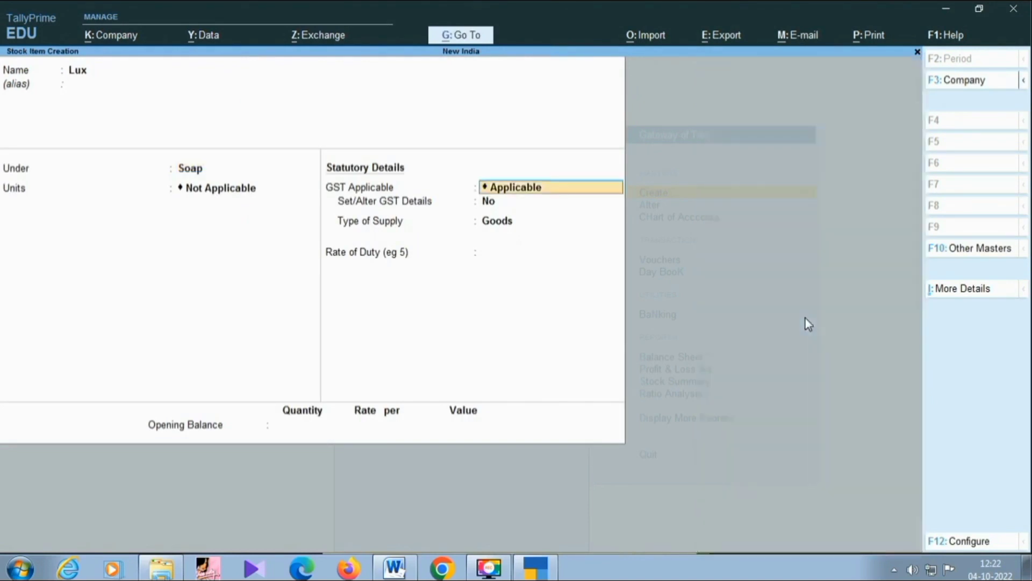
Create the simple unit Nos with 0 decimal places for Lux and keep its alternate units as Not Applicable.
key(BackSpace)
key(alt+c)
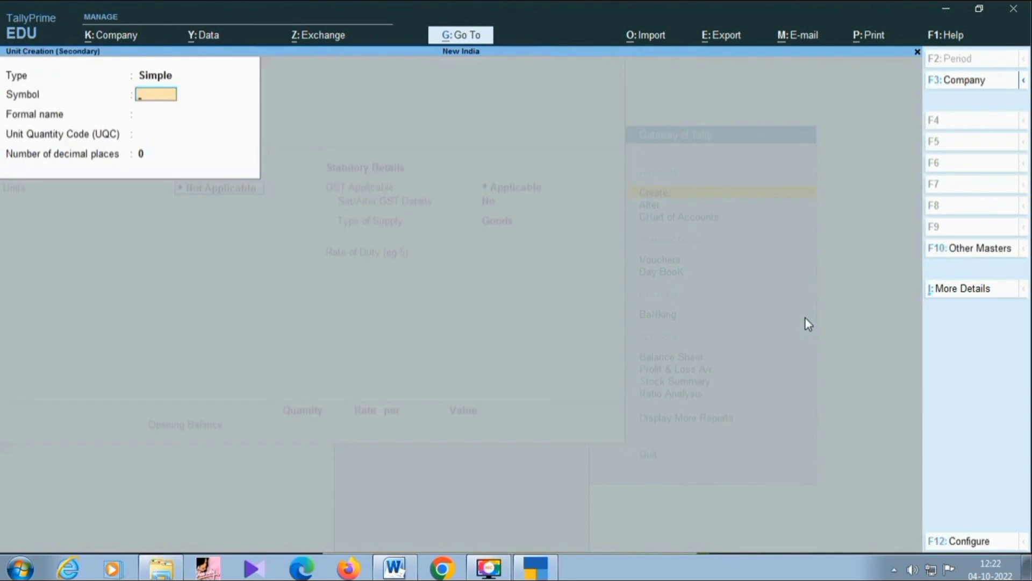
text(Nos)
key(Return)
key(Return)
key(Return)
key(Return)
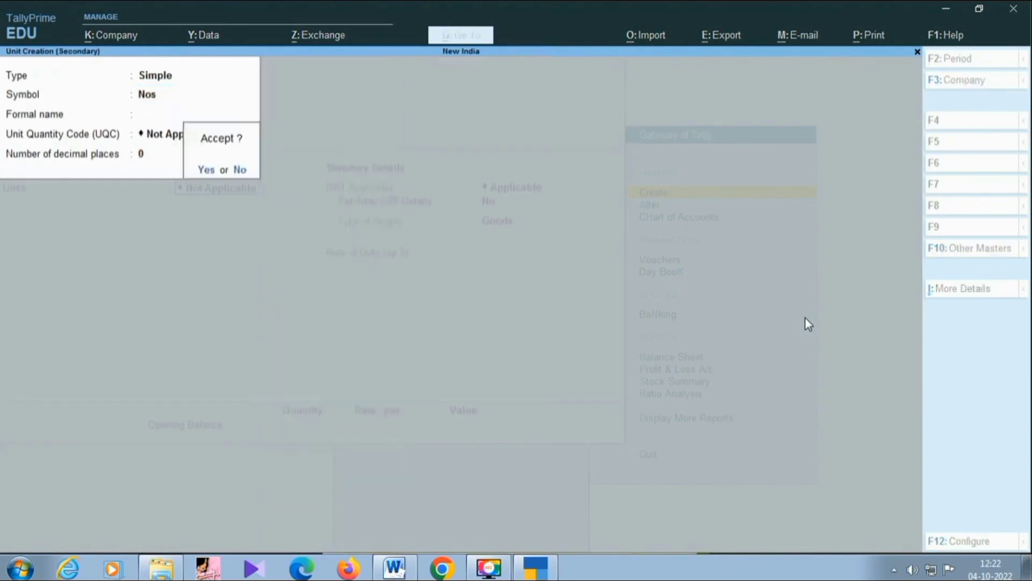
key(Return)
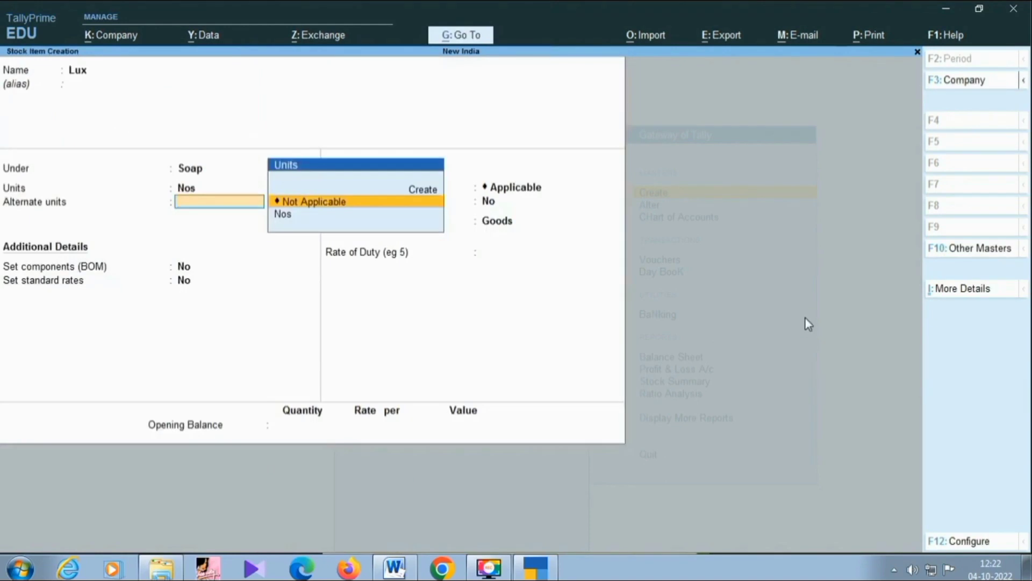
key(Return)
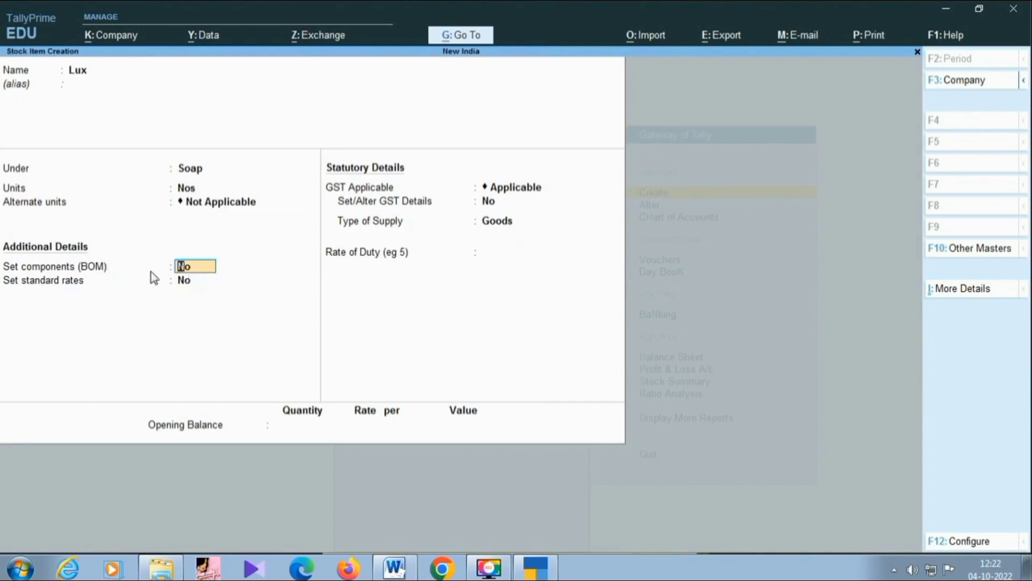
Set Provide Standard Buying and Selling Rates to No in the stock item configuration and save it.
key(F12)
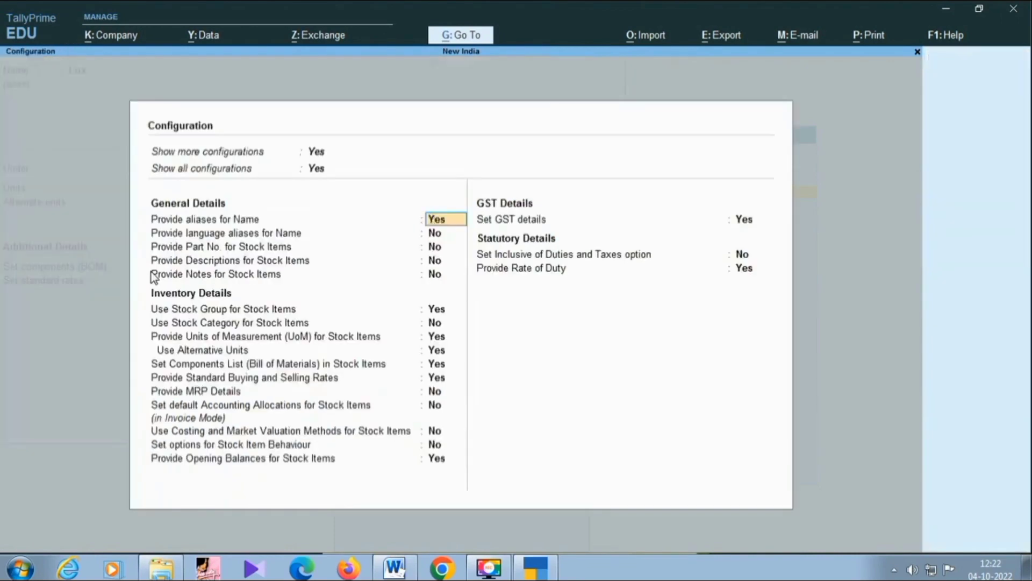
key(Down)
key(Down)
key(Down)
key(Down)
key(Down)
key(Down)
key(Down)
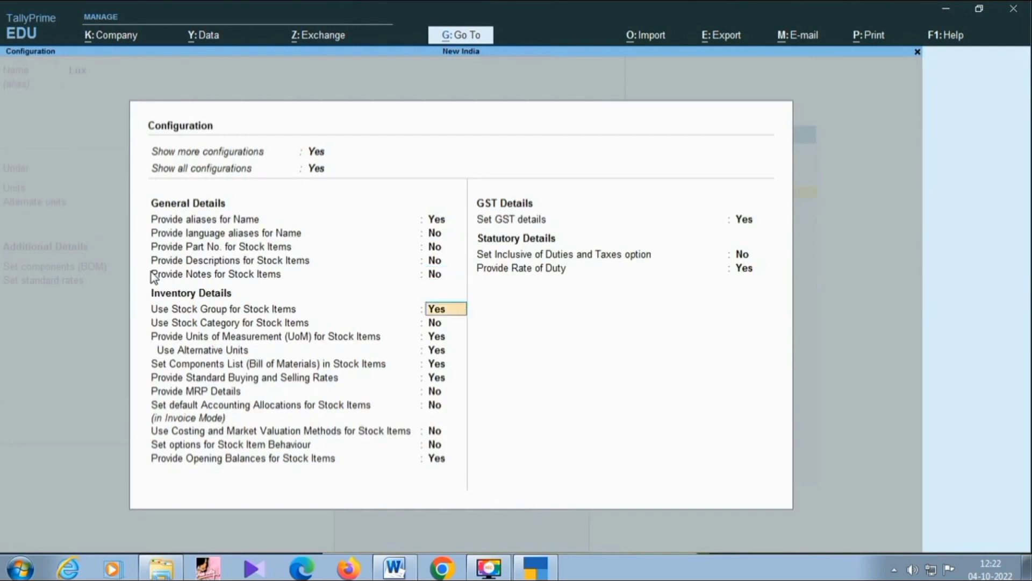
key(Down)
key(Down)
key(Down)
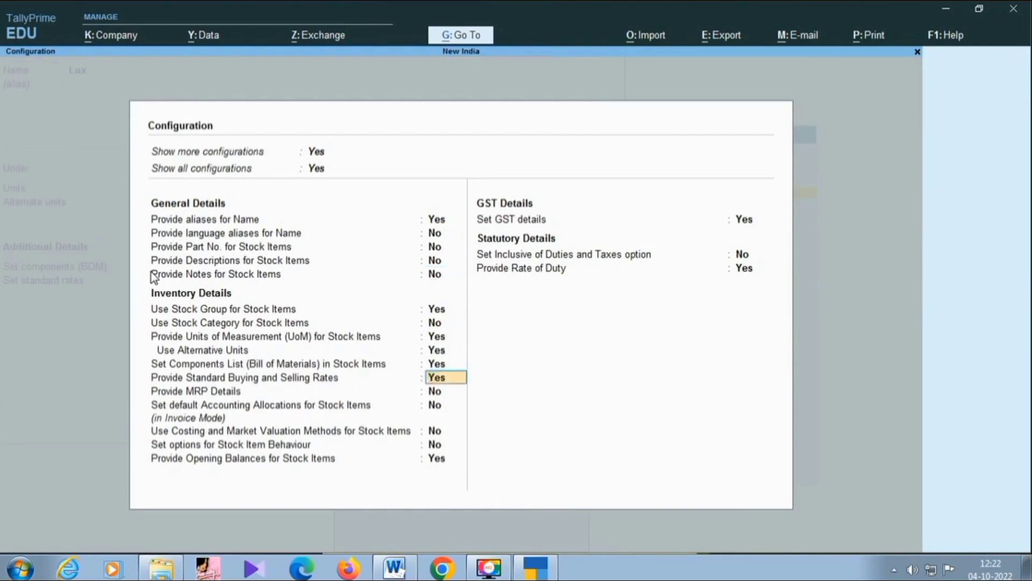
text(n)
key(Return)
key(Return)
key(Return)
key(Return)
key(Return)
key(Return)
key(Return)
key(Return)
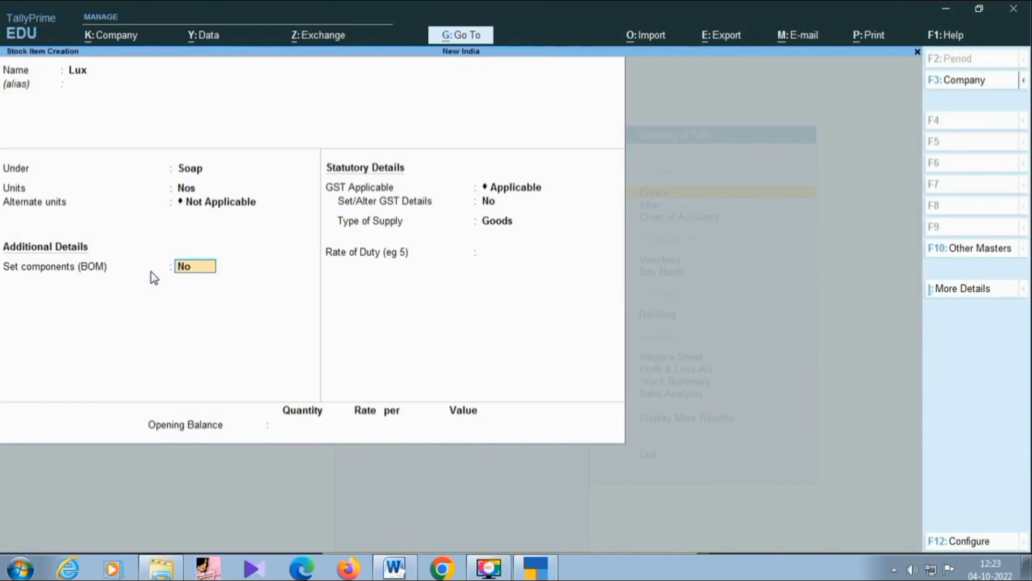
Set Provide Standard Buying and Selling Rates to Yes in the stock item configuration and save it.
key(F12)
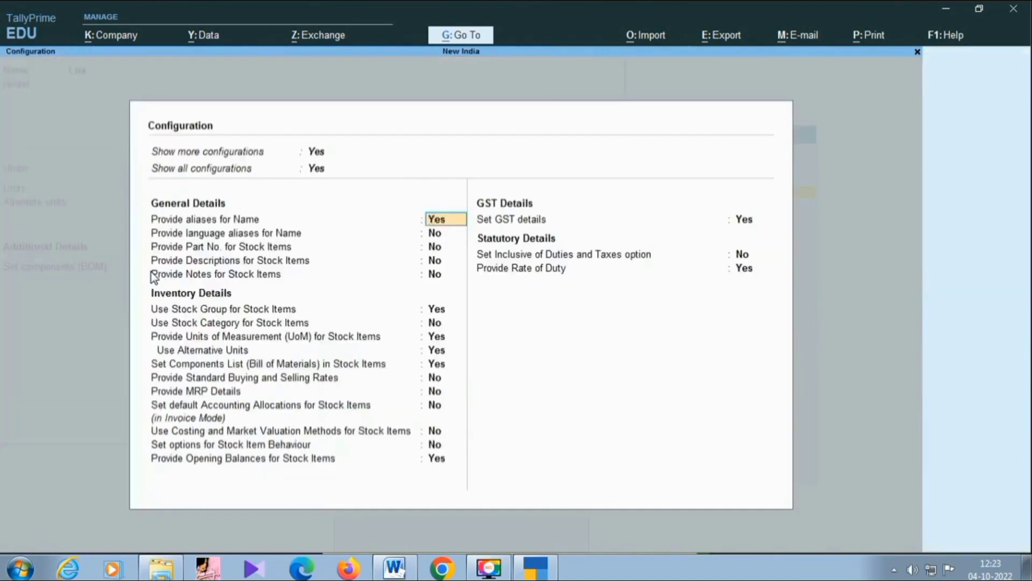
key(Return)
key(Return)
key(Return)
key(Return)
key(Return)
key(Return)
key(Return)
key(Return)
key(Return)
key(Return)
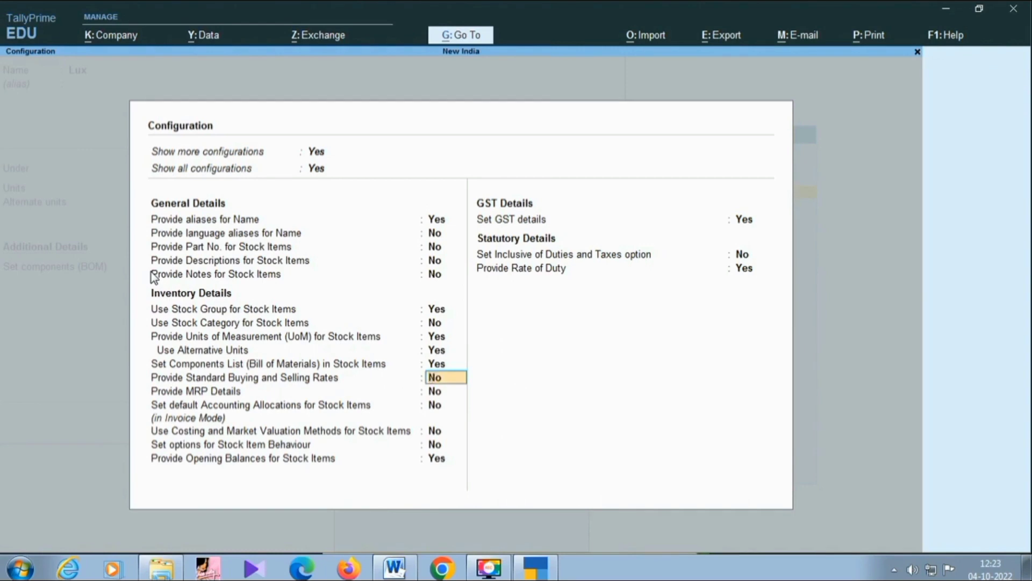
text(y)
key(Return)
key(Return)
key(Return)
key(Return)
key(Return)
key(Return)
key(Return)
key(Return)
key(Return)
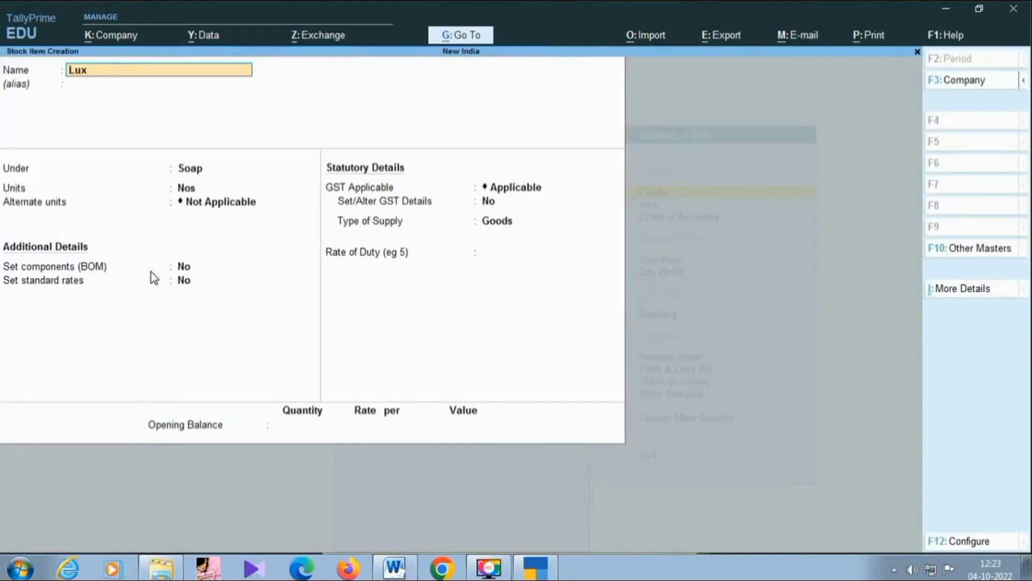
Review the general, inventory, GST and statutory options in the stock item configuration and return to the Lux item.
key(Return)
key(Return)
key(Return)
key(Return)
key(Return)
key(Return)
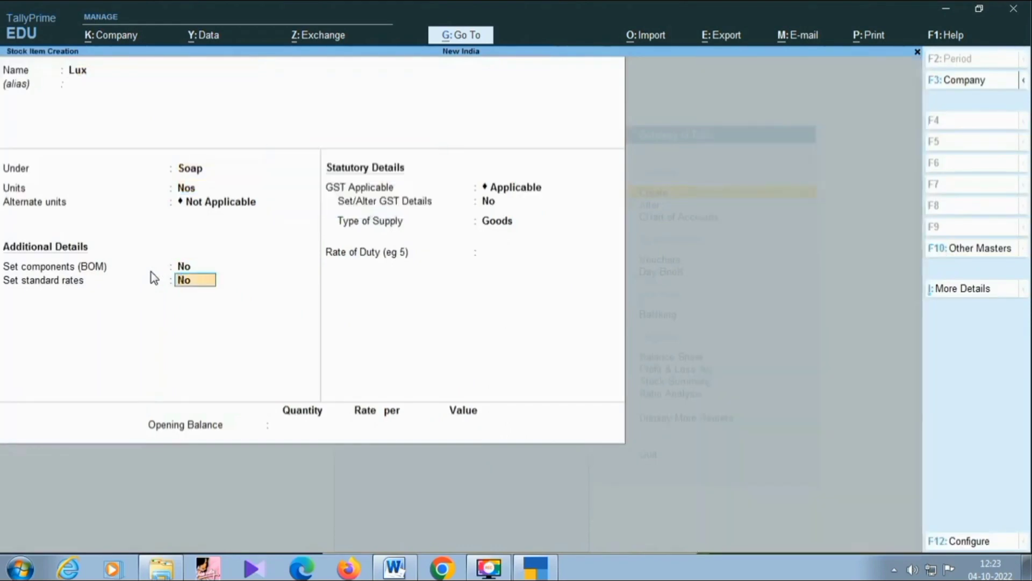
key(F12)
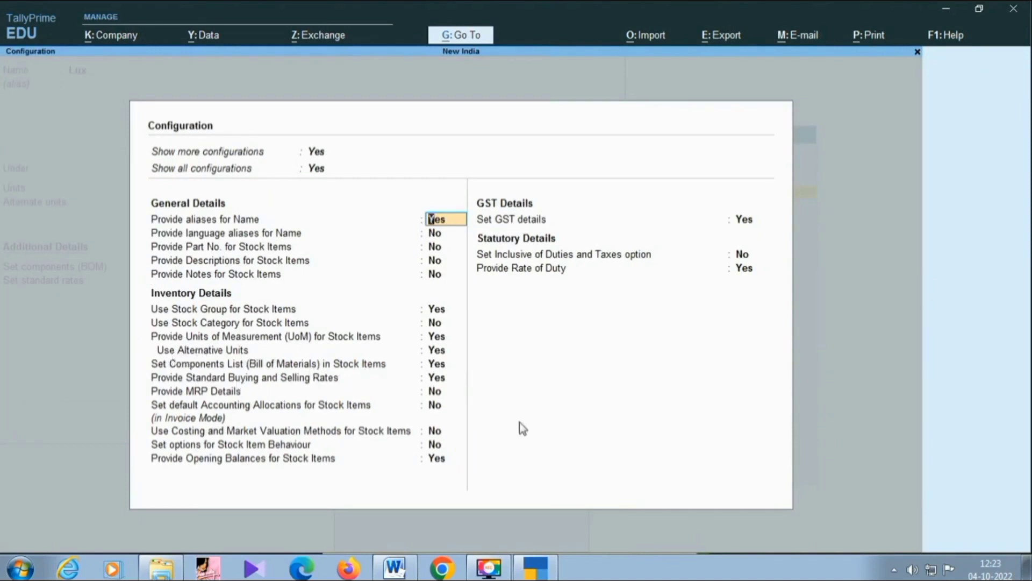
key(Return)
key(Return)
key(Return)
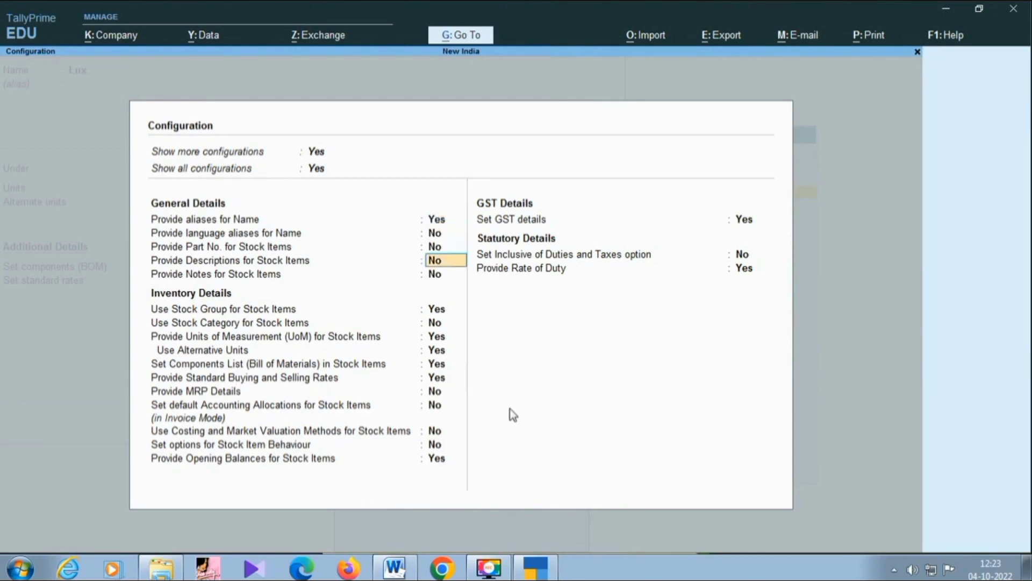
key(Return)
key(Return)
key(Return)
key(Return)
key(Return)
key(Return)
key(Return)
key(Return)
key(Return)
key(Return)
key(Return)
key(Return)
key(Return)
key(Return)
key(Return)
key(Return)
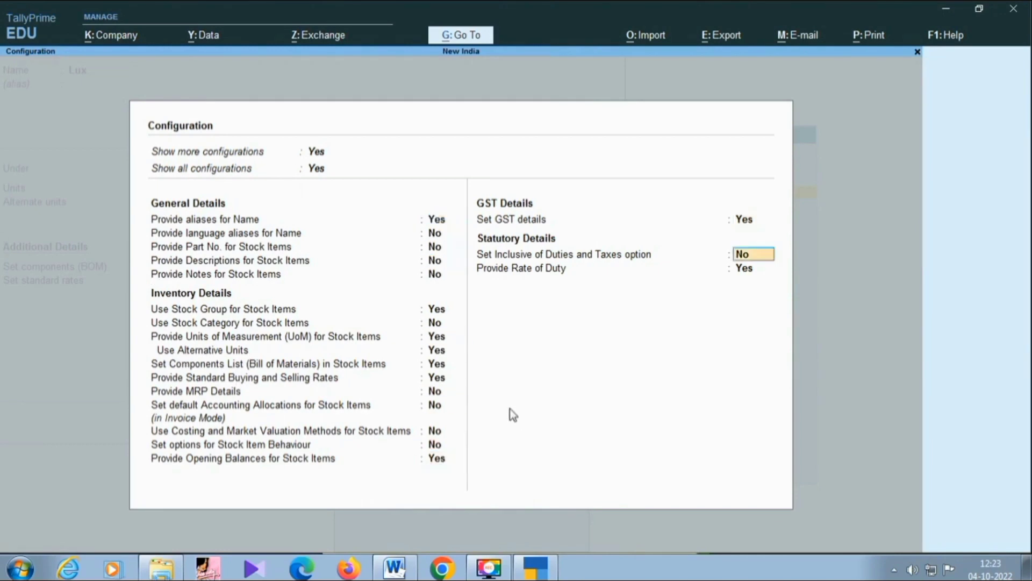
key(Return)
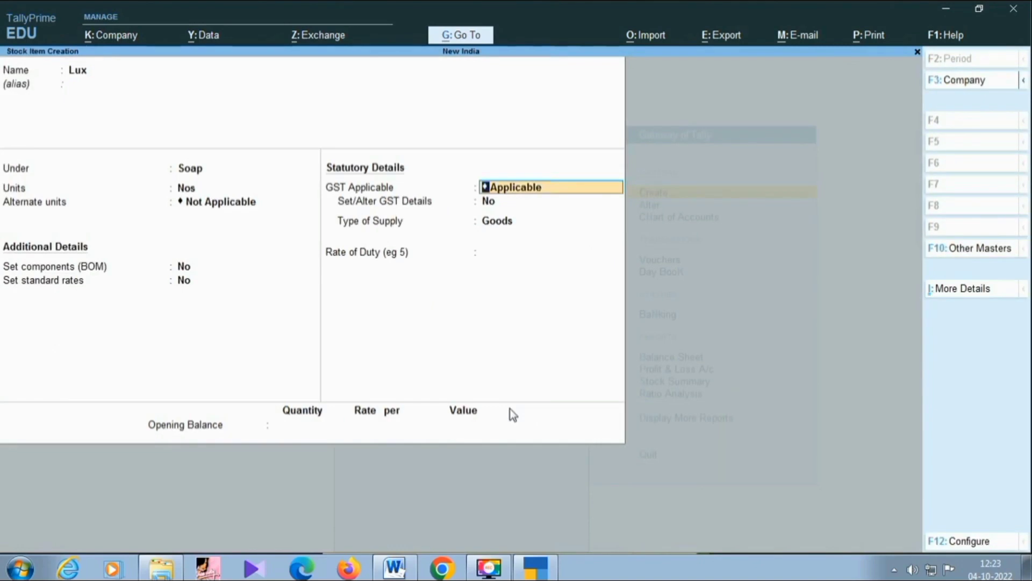
Enable standard rates for Lux and enter a standard cost of 10.00 and a standard selling price of 12 per Nos from 1-Apr-22.
key(BackSpace)
key(y)
key(Return)
key(Return)
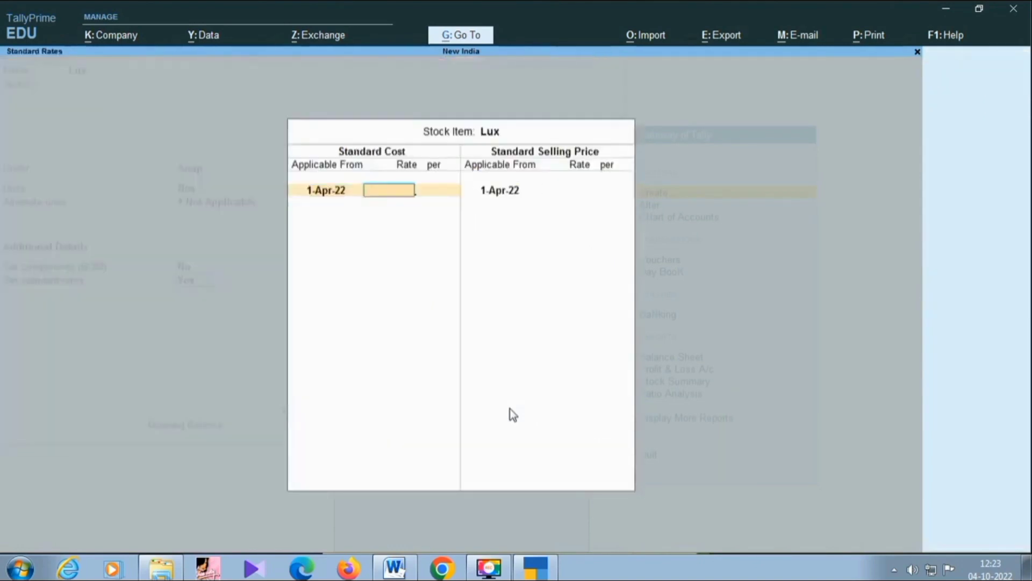
text(10)
key(Return)
key(Return)
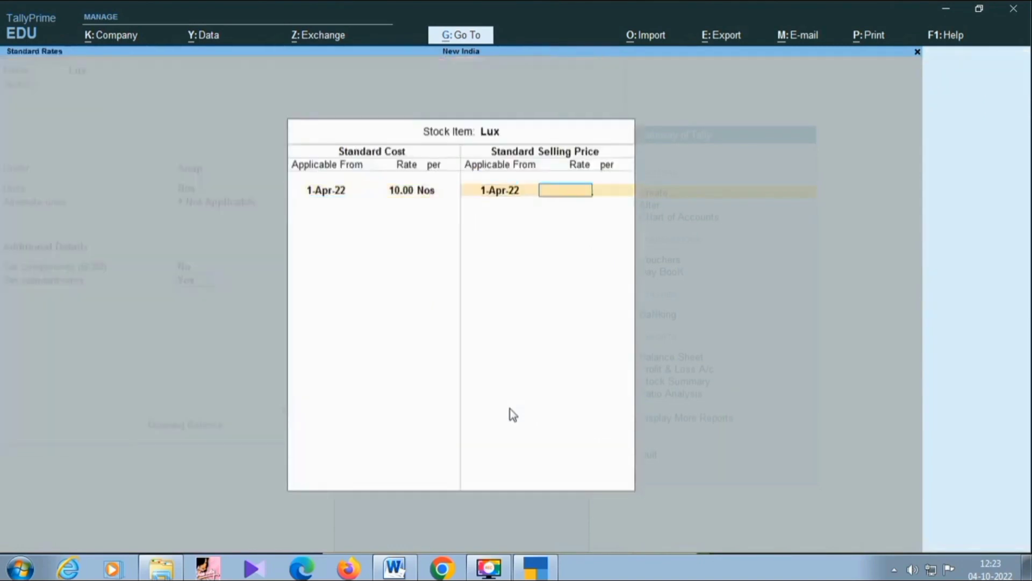
text(12)
Keep GST Applicable, Set/Alter GST Details as No and Type of Supply as Goods for Lux, with a rate of duty of 0.
key(Return)
key(Return)
key(Return)
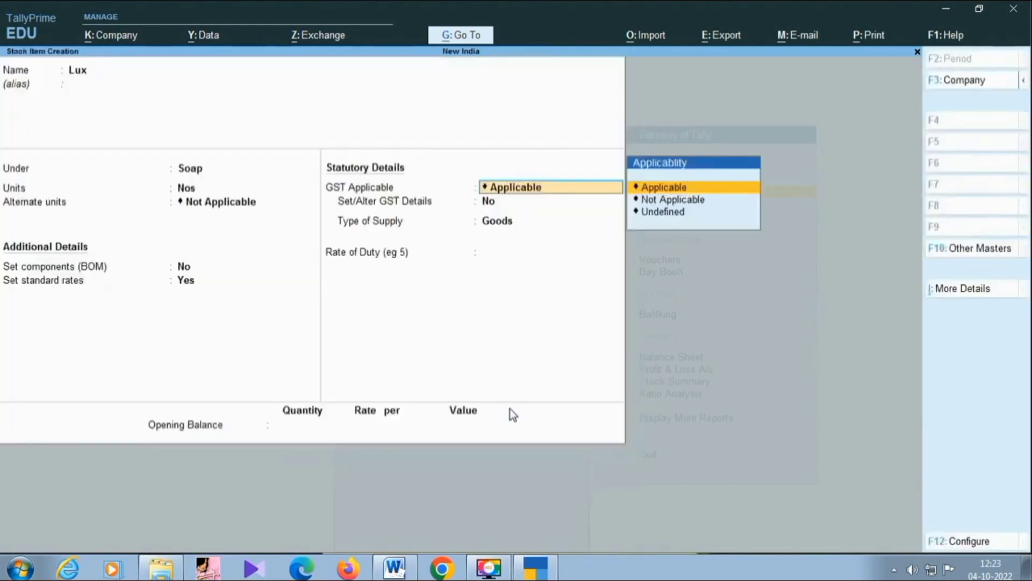
key(Return)
Give Lux an opening balance of 100 Nos at 10.00 per Nos, save the item and return to the Gateway of Tally.
key(Return)
key(Return)
key(Return)
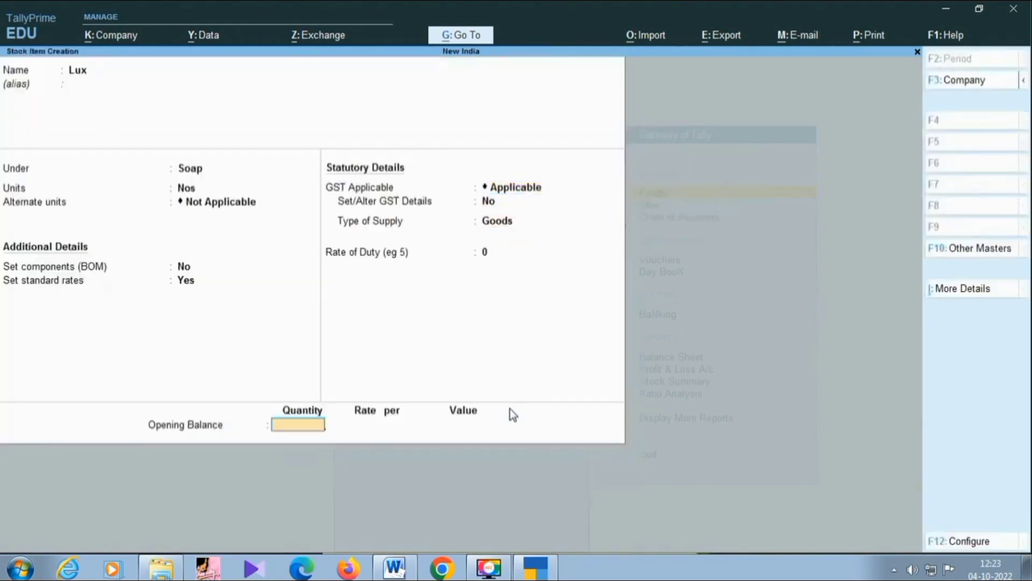
text(100)
key(Return)
text(10)
key(Return)
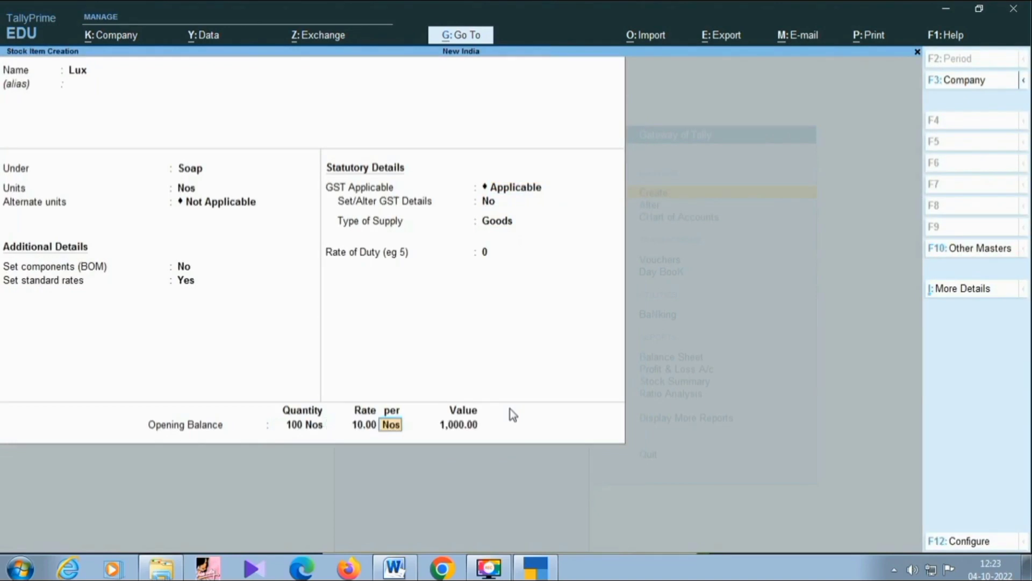
key(Return)
key(Return)
key(Return)
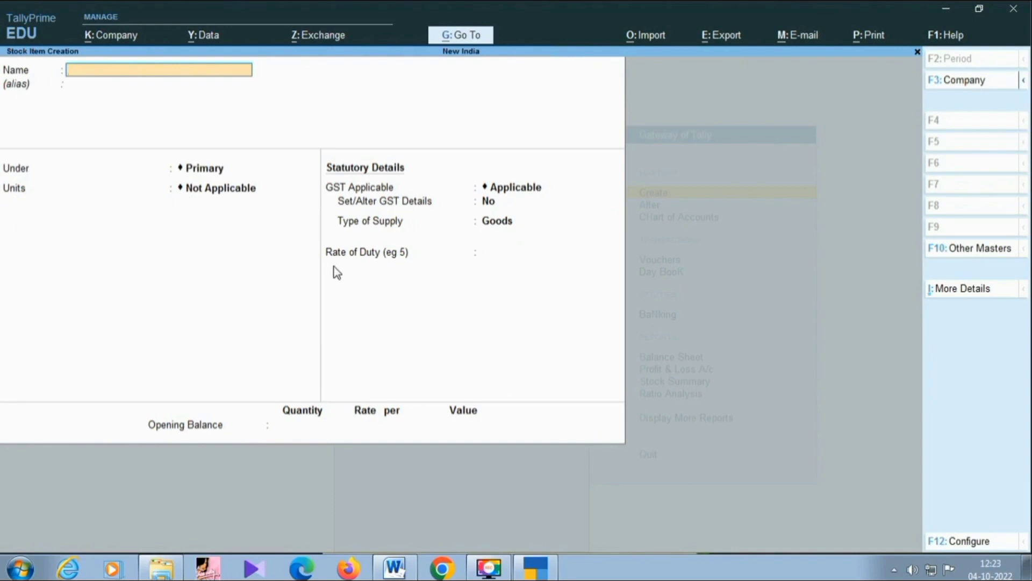
key(Escape)
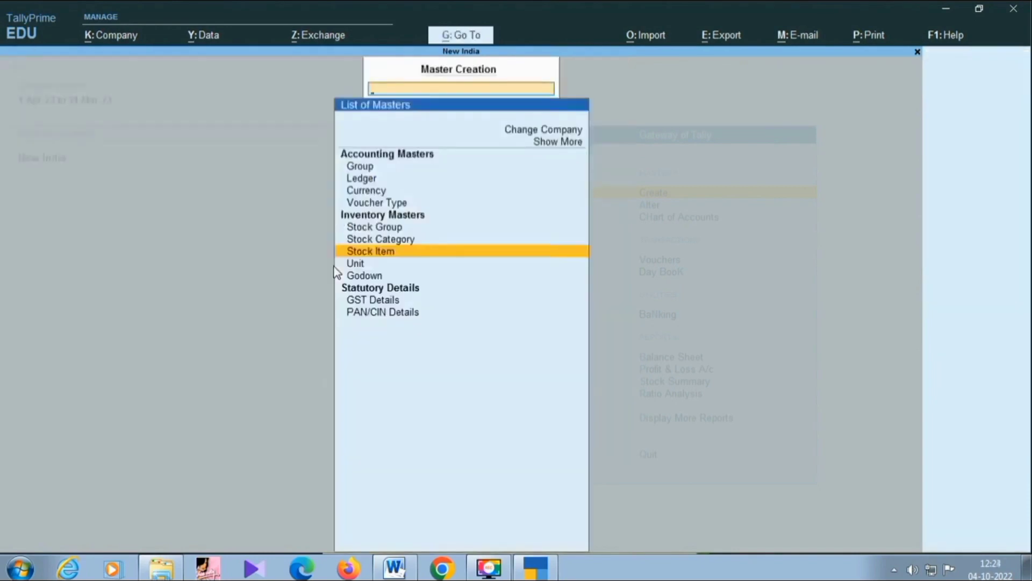
key(Escape)
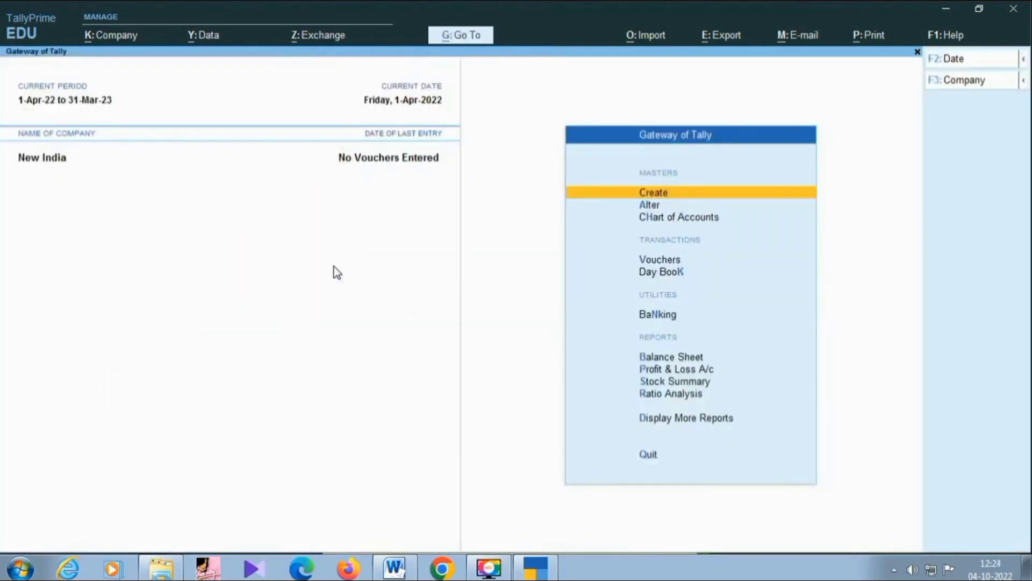